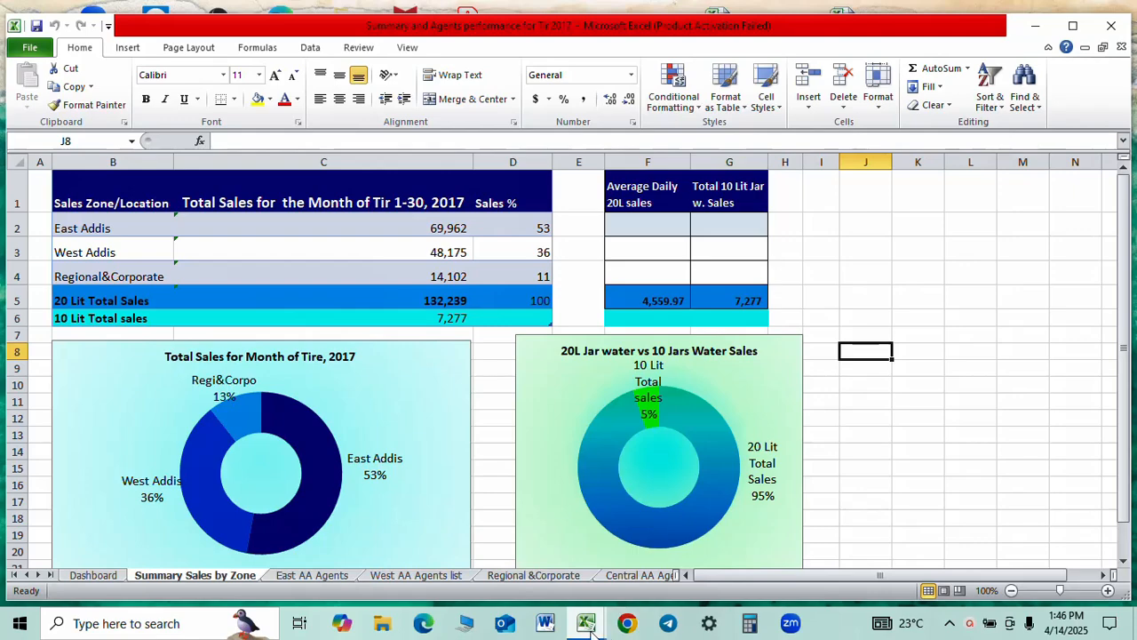
- Switch to the workbook "Summary and Agents performance for Miazia 2017"
mouse_move(594, 628)
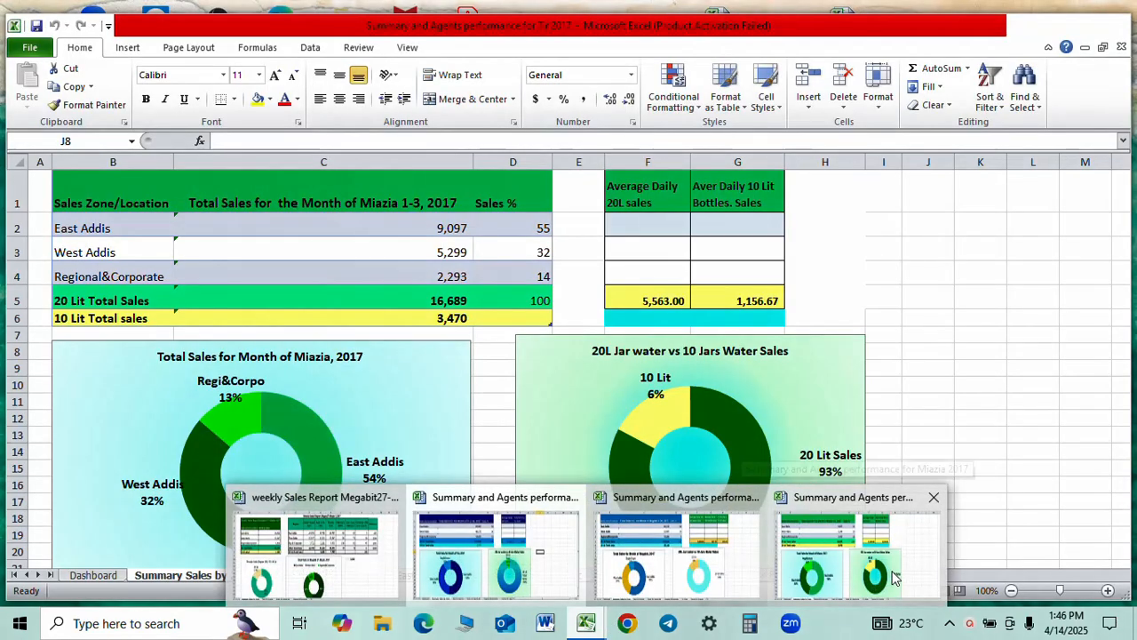
left_click(883, 582)
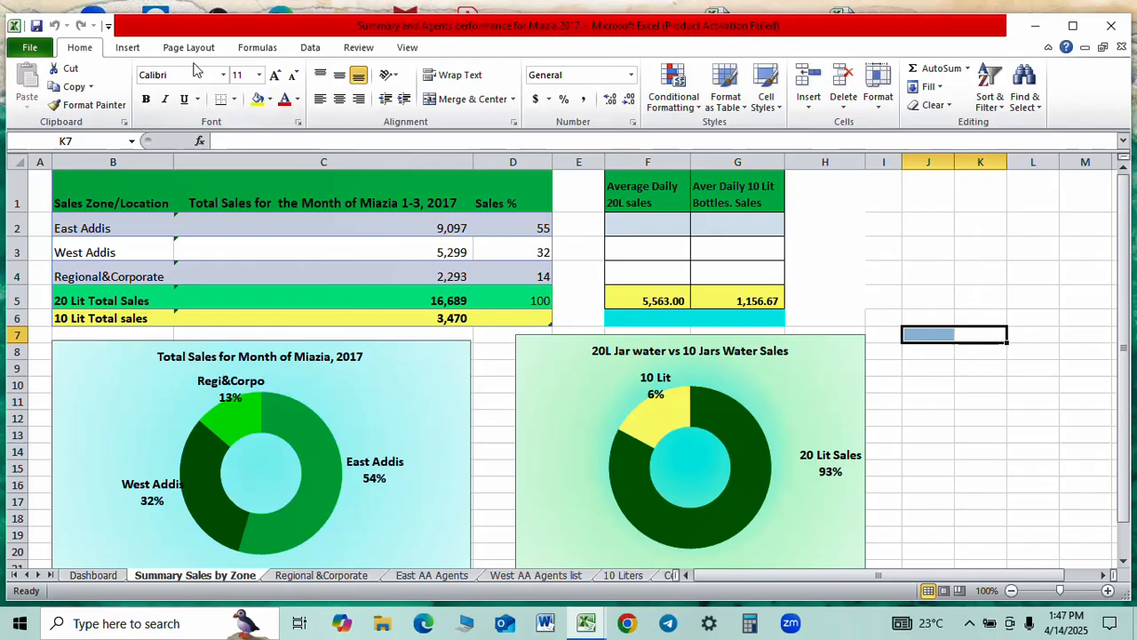
left_click(128, 49)
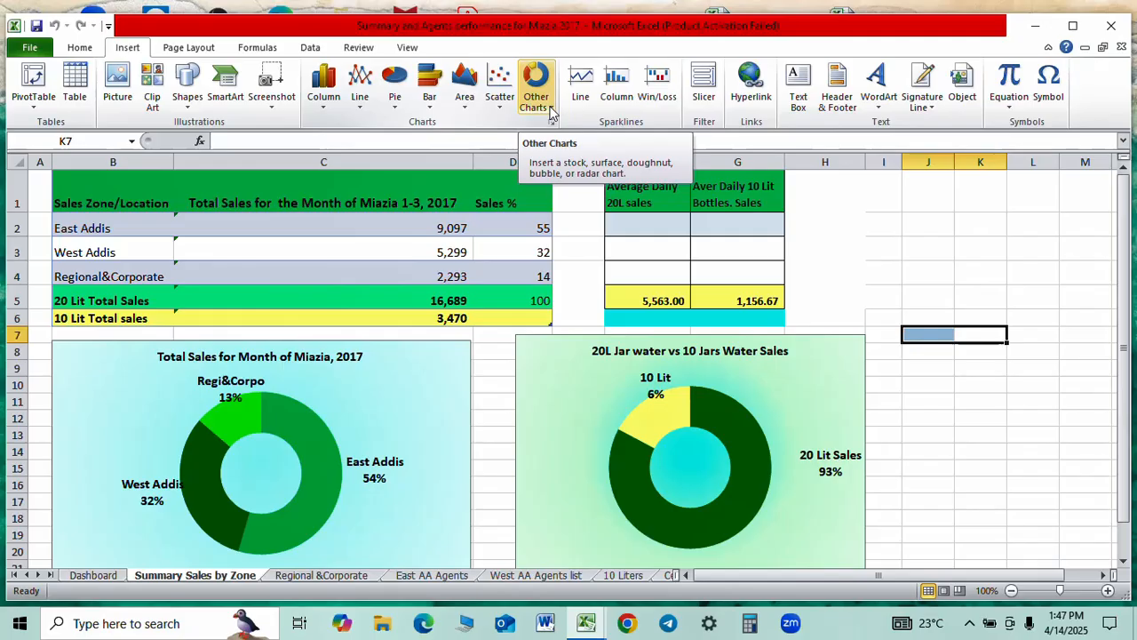
left_click(550, 110)
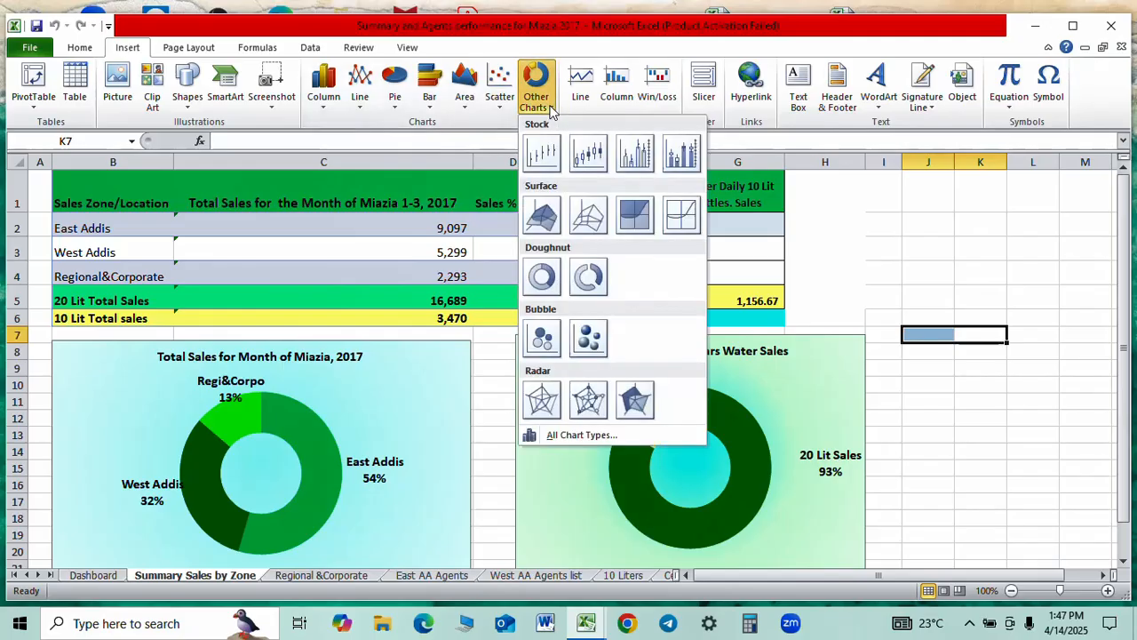
left_click(543, 279)
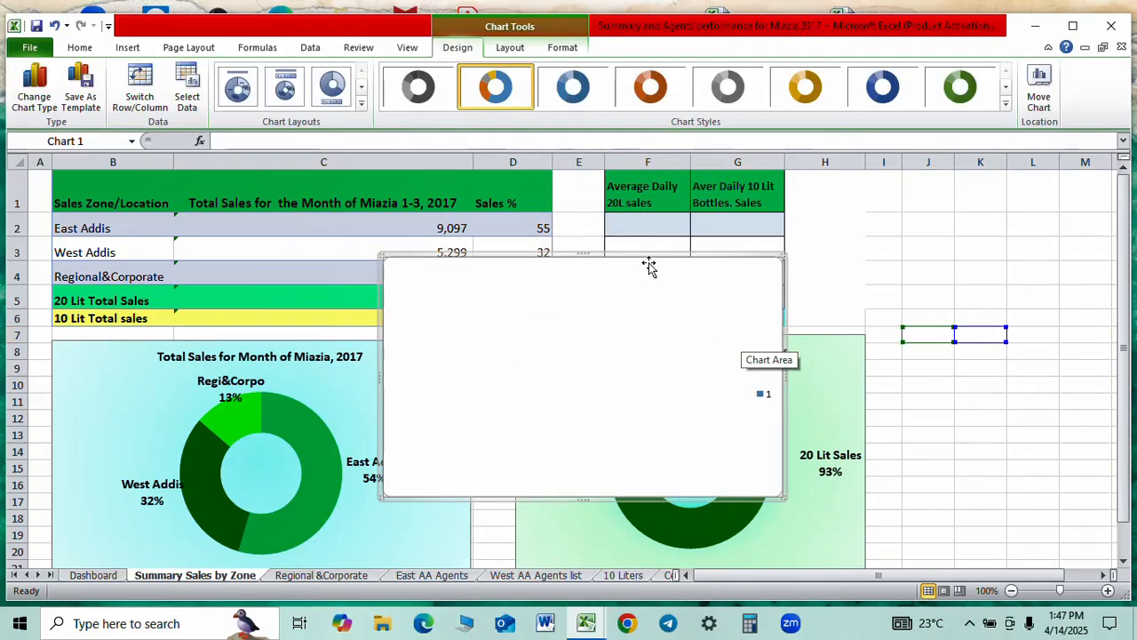
left_click_drag(650, 263, 825, 192)
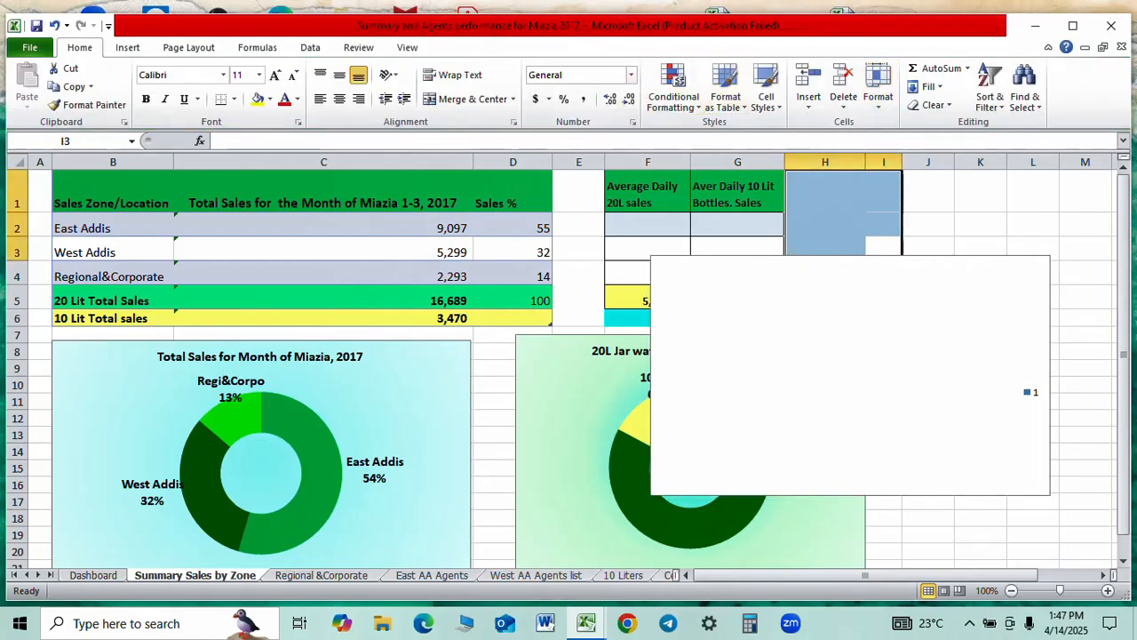
left_click(126, 50)
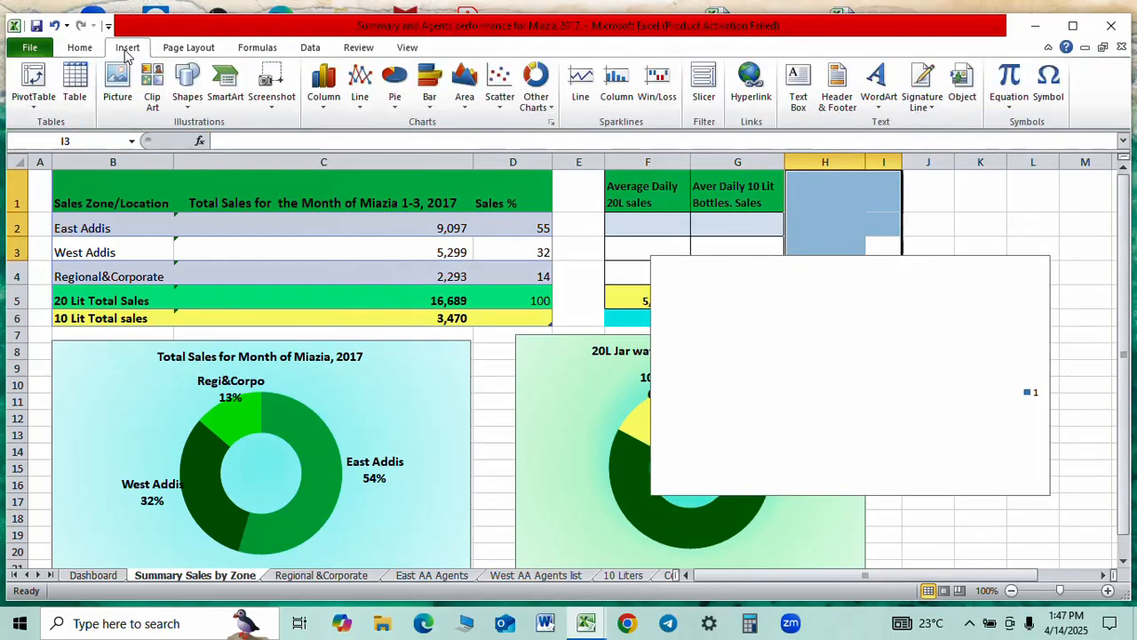
left_click(1048, 300)
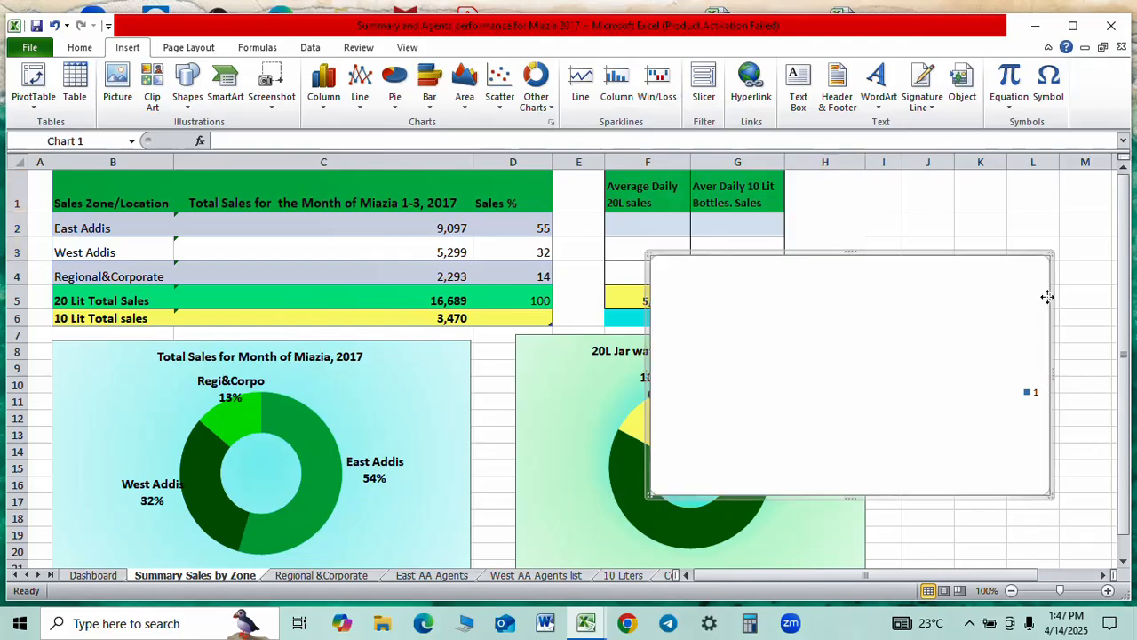
key("Delete")
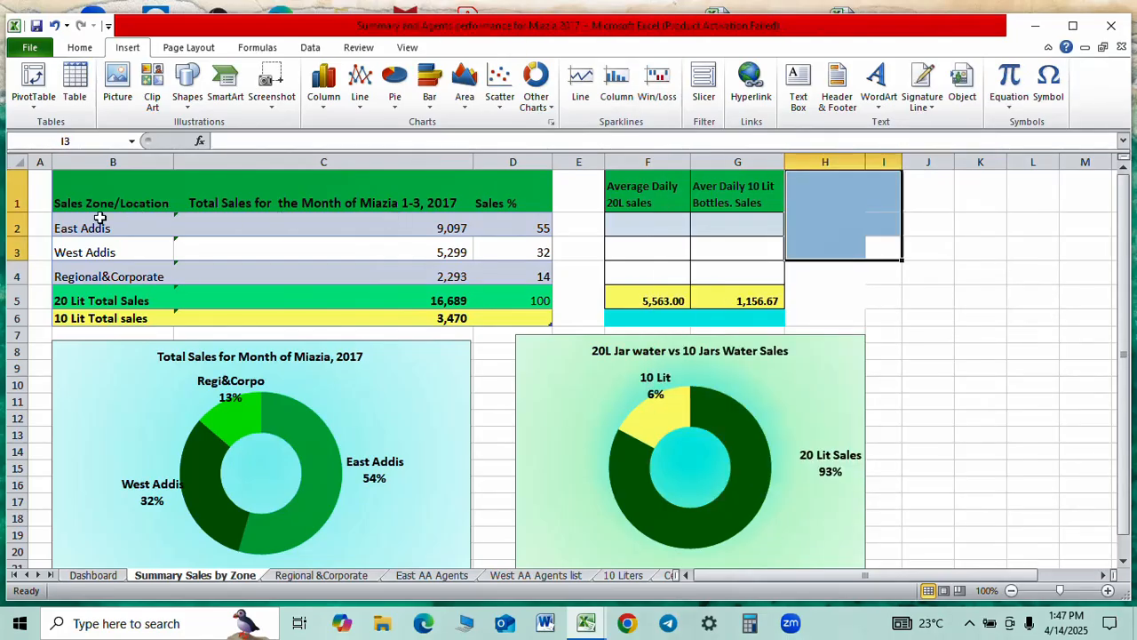
- Insert a doughnut chart from the zone names and total sales in B1:C4
left_click_drag(76, 204, 340, 283)
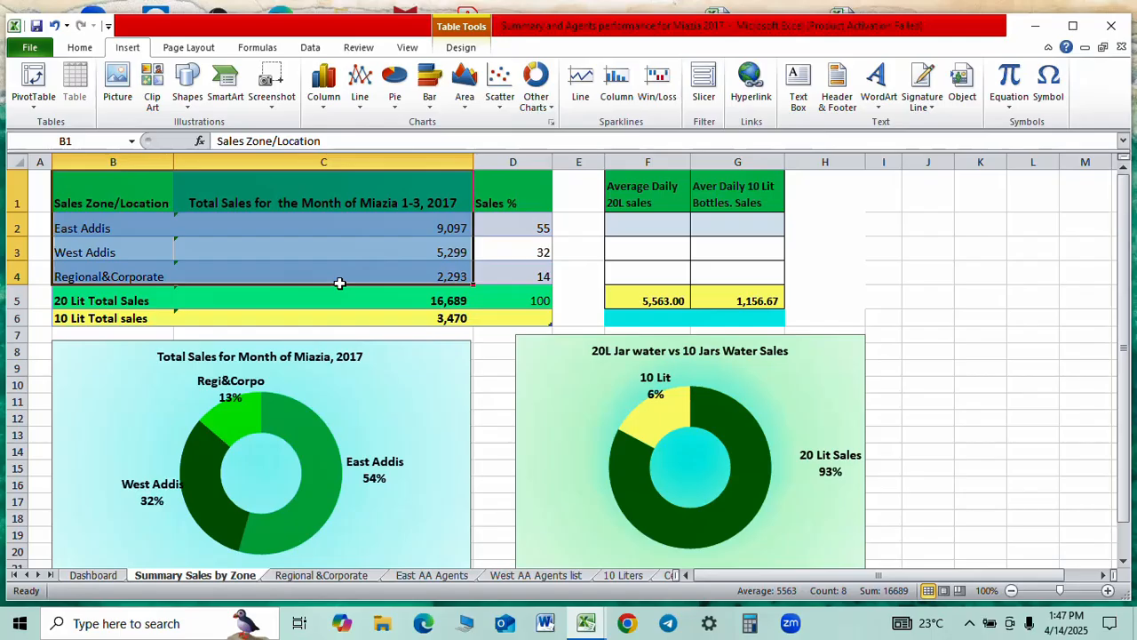
left_click(550, 110)
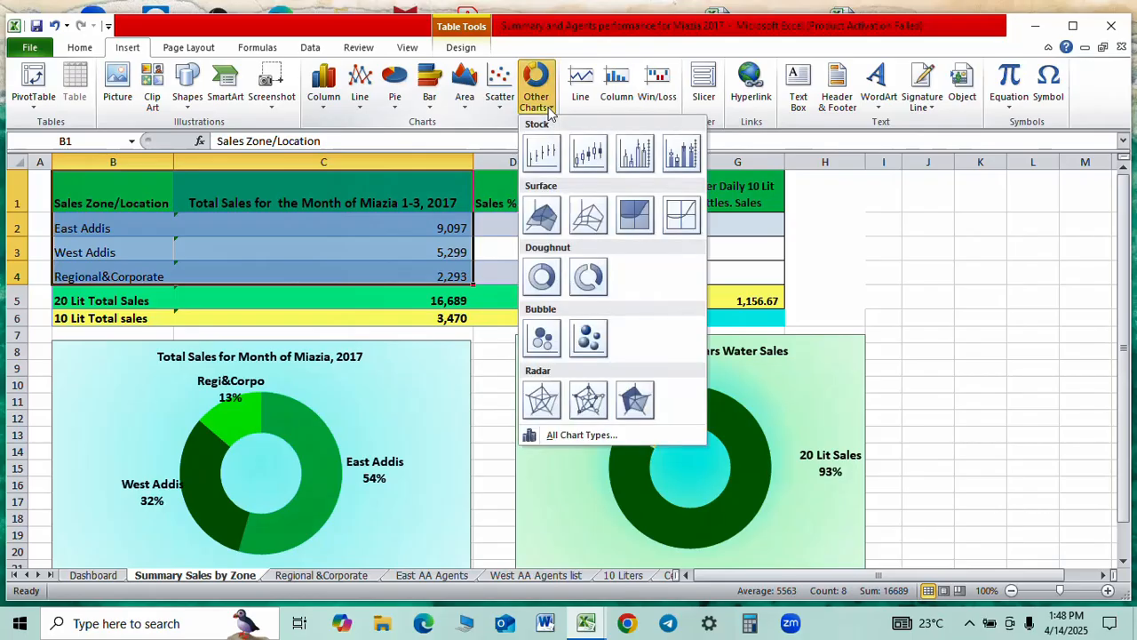
left_click(543, 279)
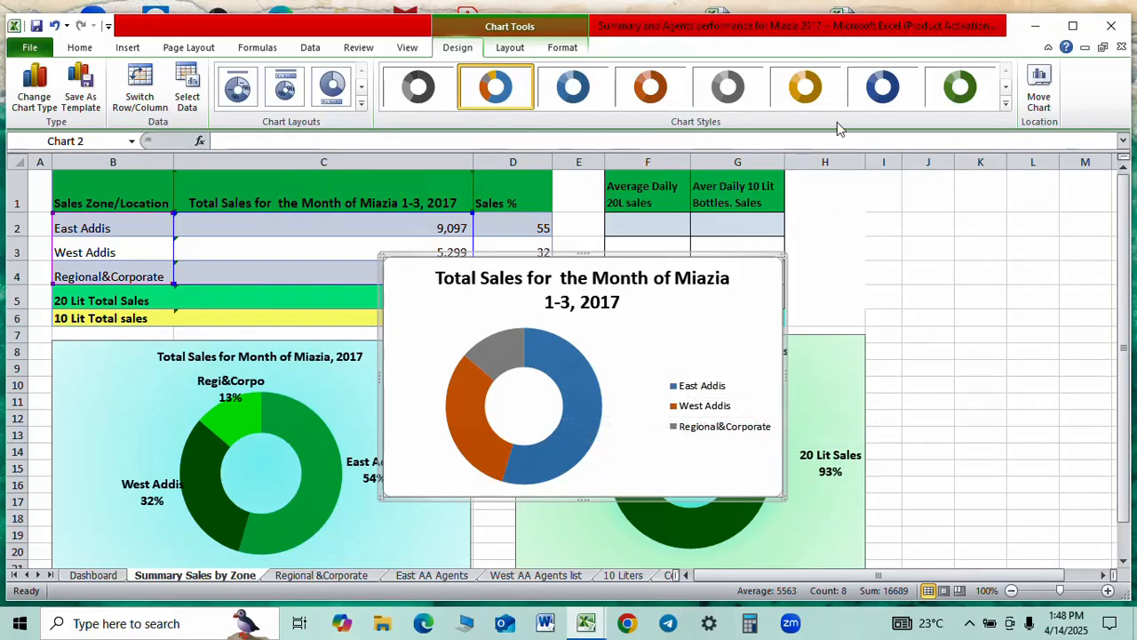
- Try the gold, dark blue and green chart styles on the new doughnut chart and view the full range of styles
left_click(805, 87)
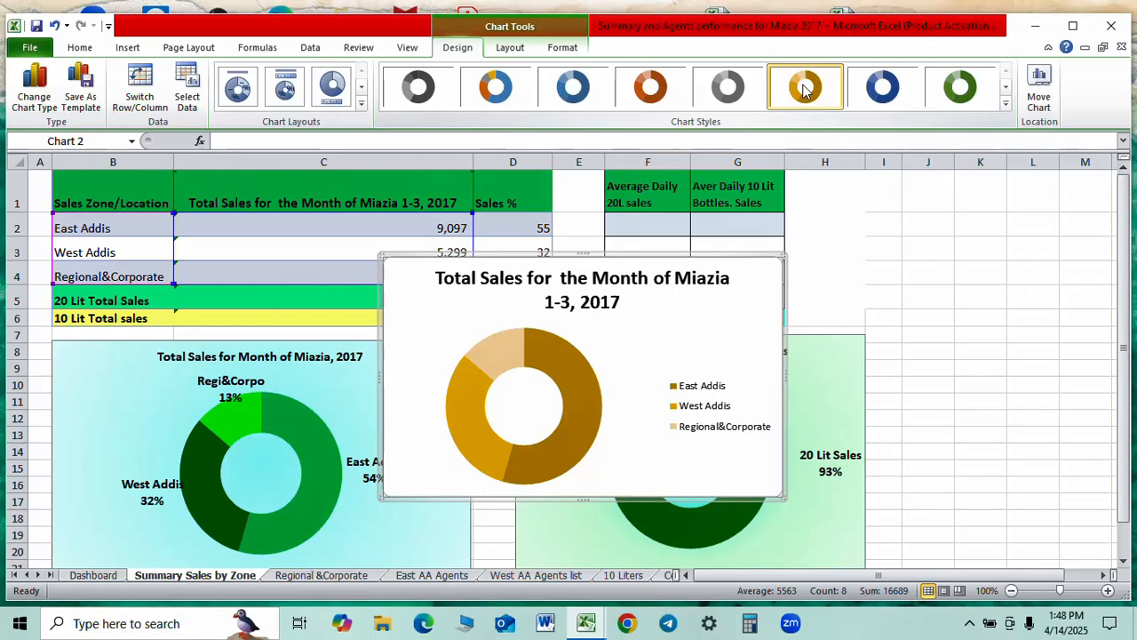
left_click(883, 88)
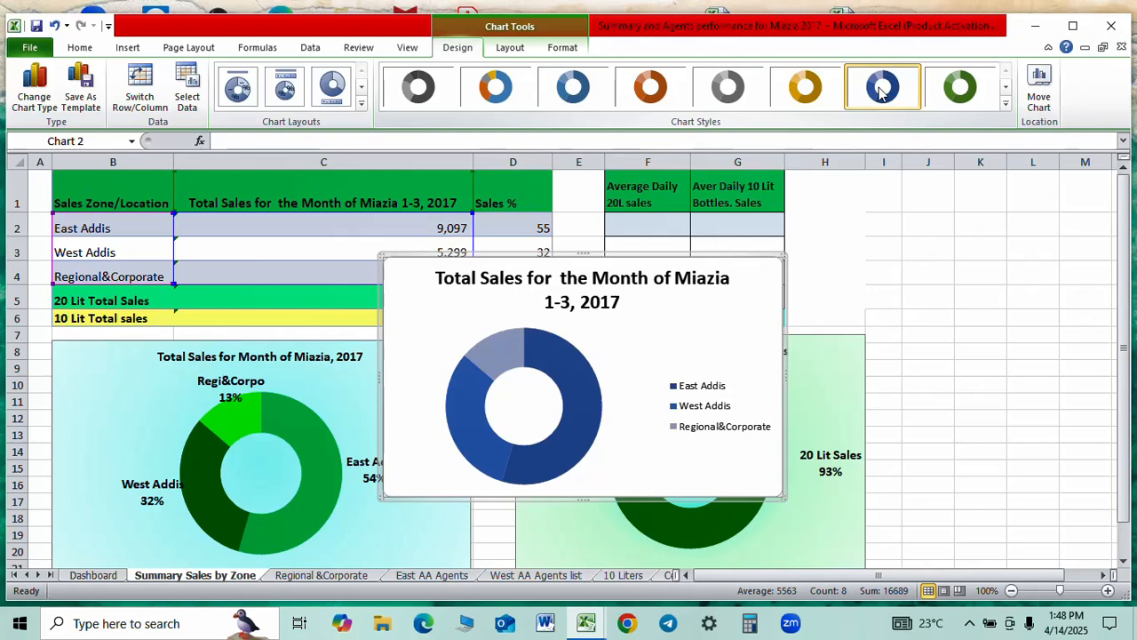
mouse_move(558, 372)
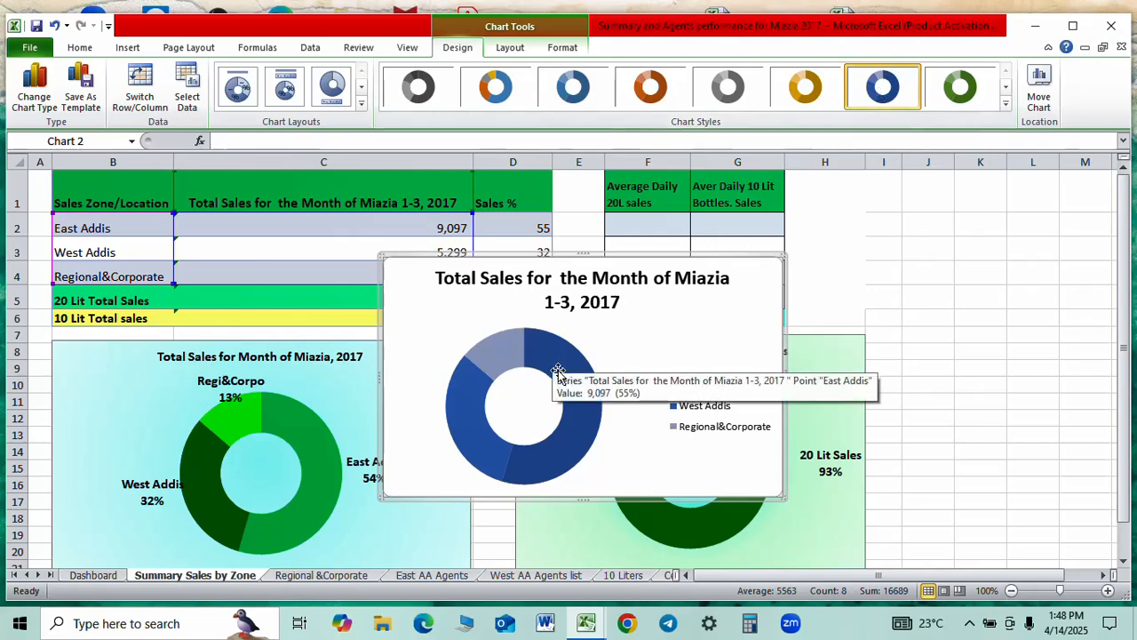
left_click(962, 91)
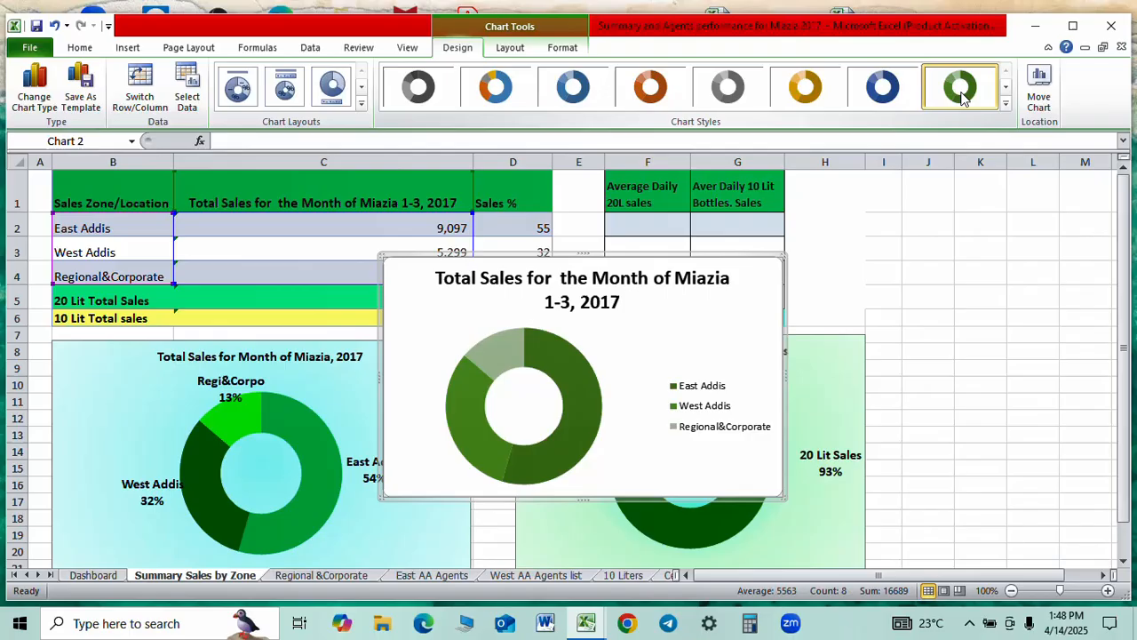
left_click(1005, 106)
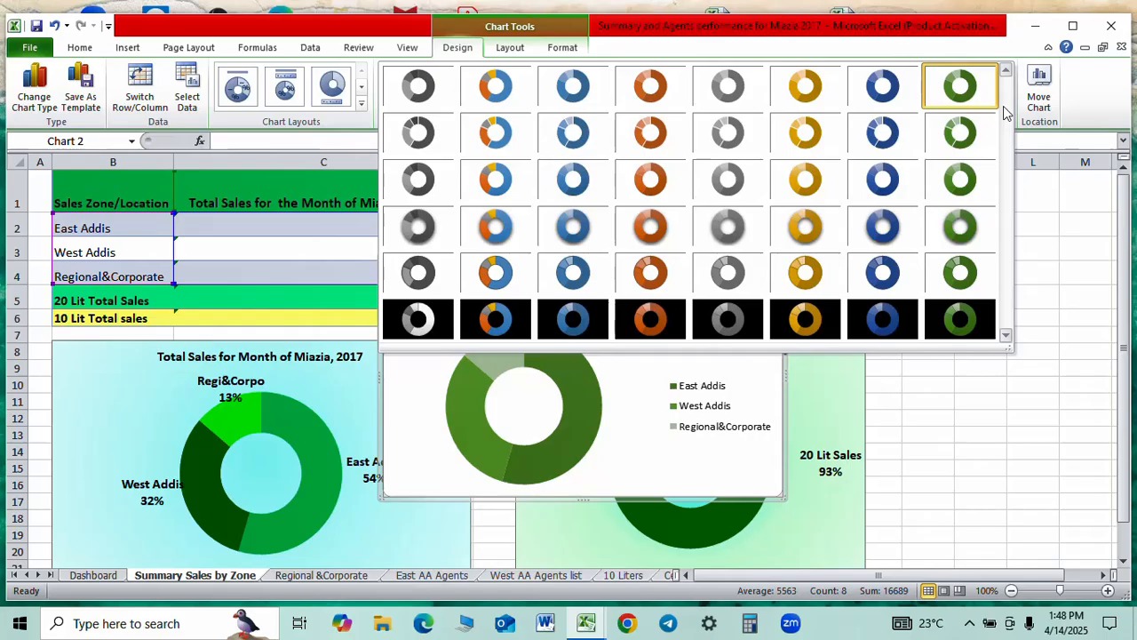
left_click(1068, 246)
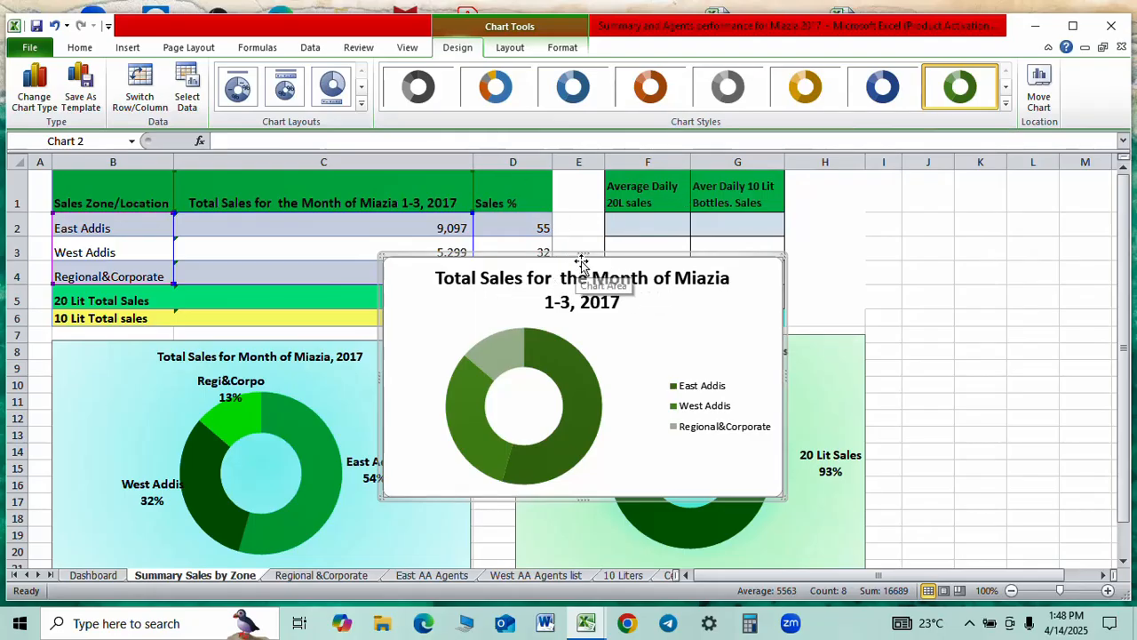
- Move the new doughnut chart clear of the sales table and apply the layout with title, percentage labels and side legend
left_click_drag(581, 263, 844, 254)
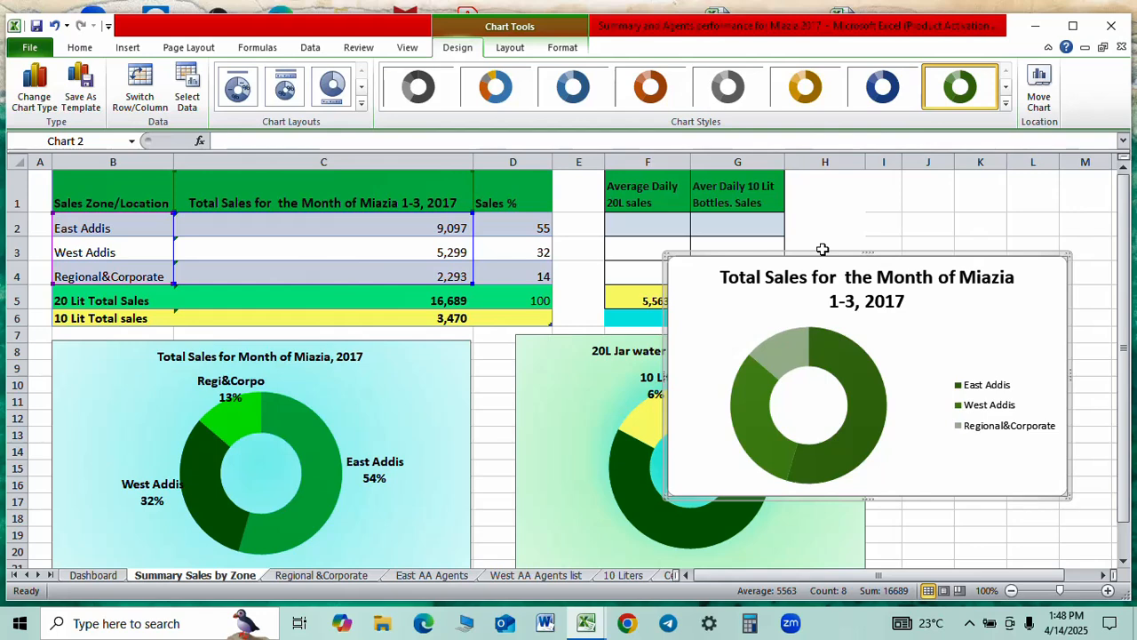
left_click(360, 106)
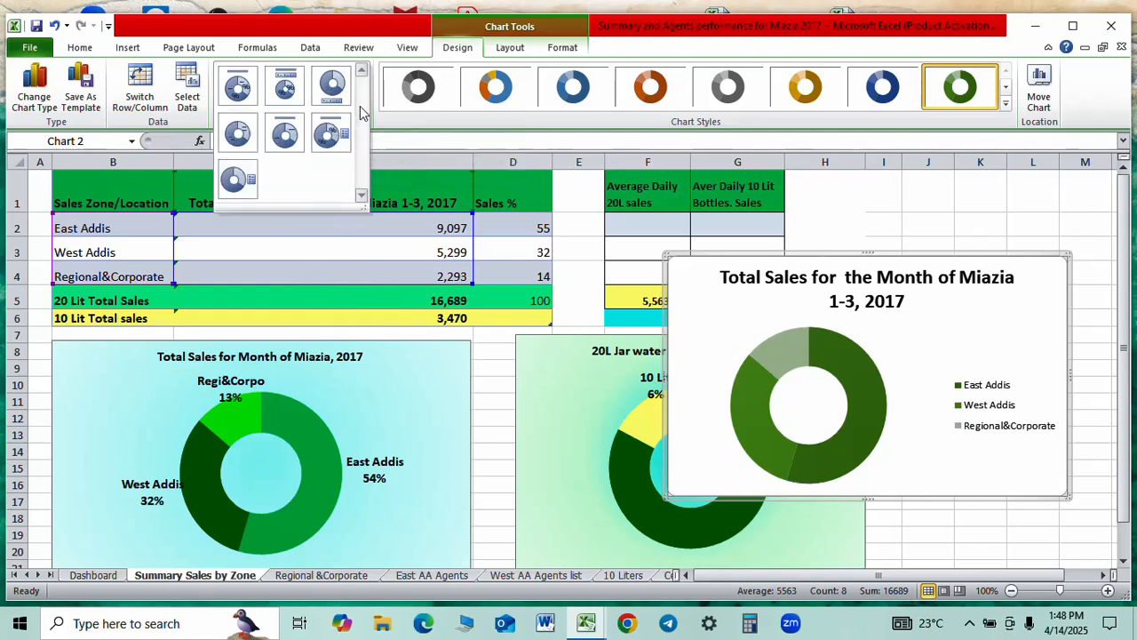
left_click(286, 133)
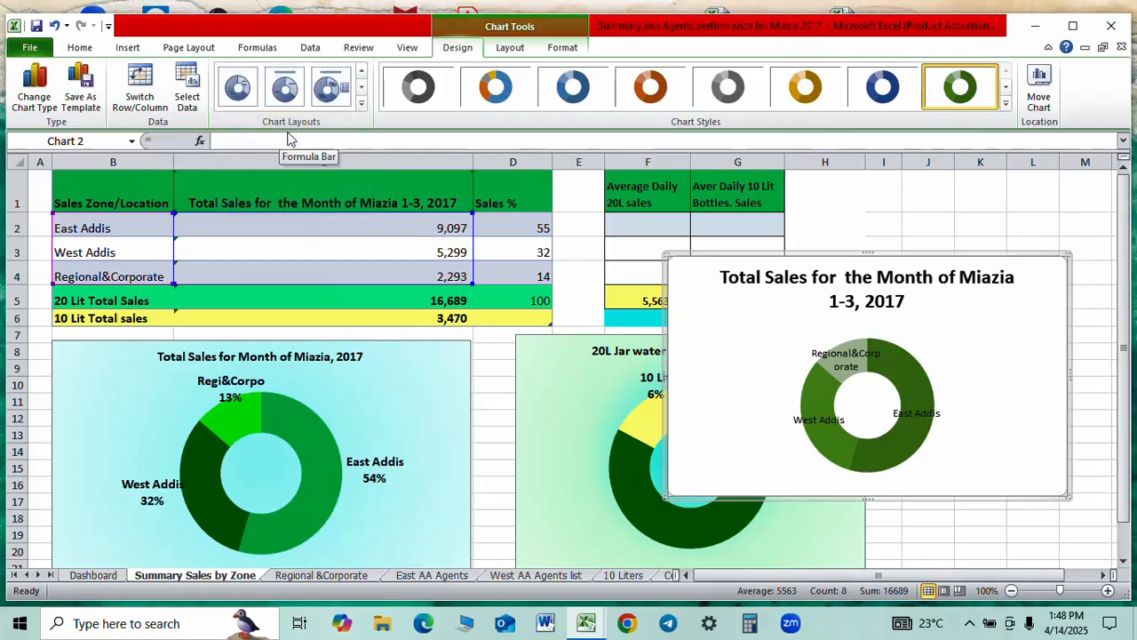
mouse_move(893, 381)
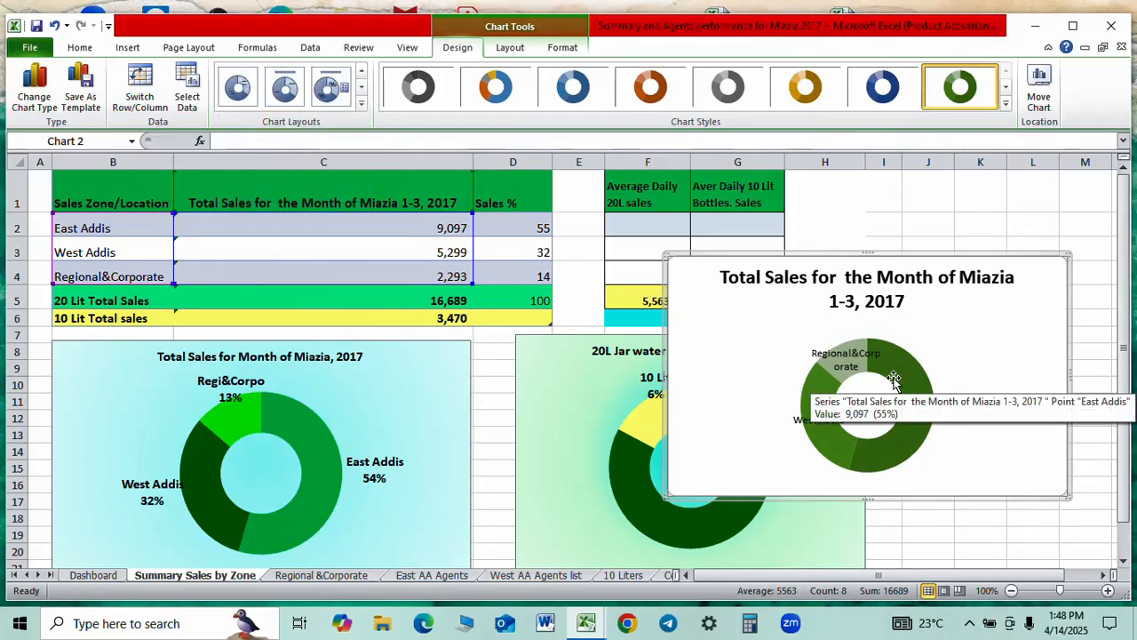
left_click(329, 89)
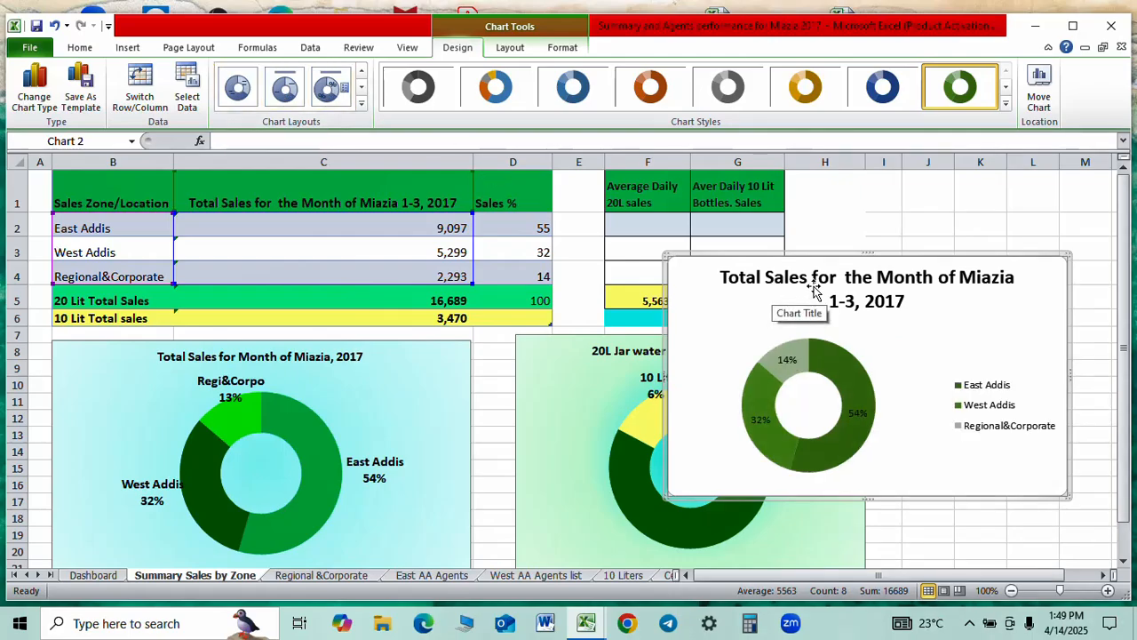
left_click_drag(827, 261, 852, 239)
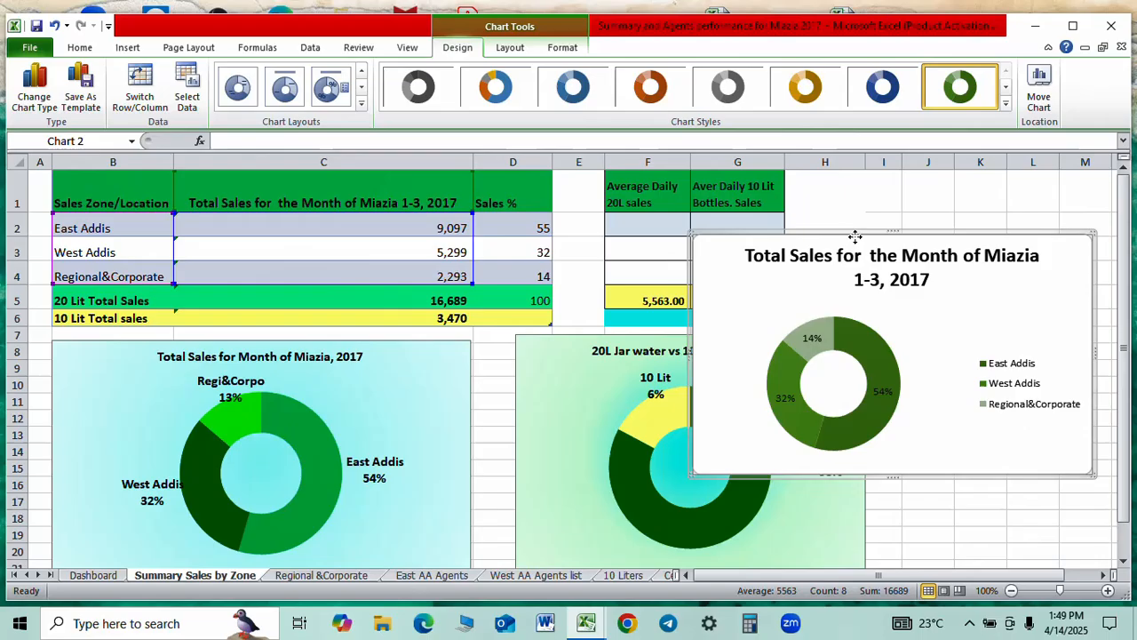
- Apply the dark blue chart style to the new doughnut chart and move it further up beside the small averages table
left_click(878, 92)
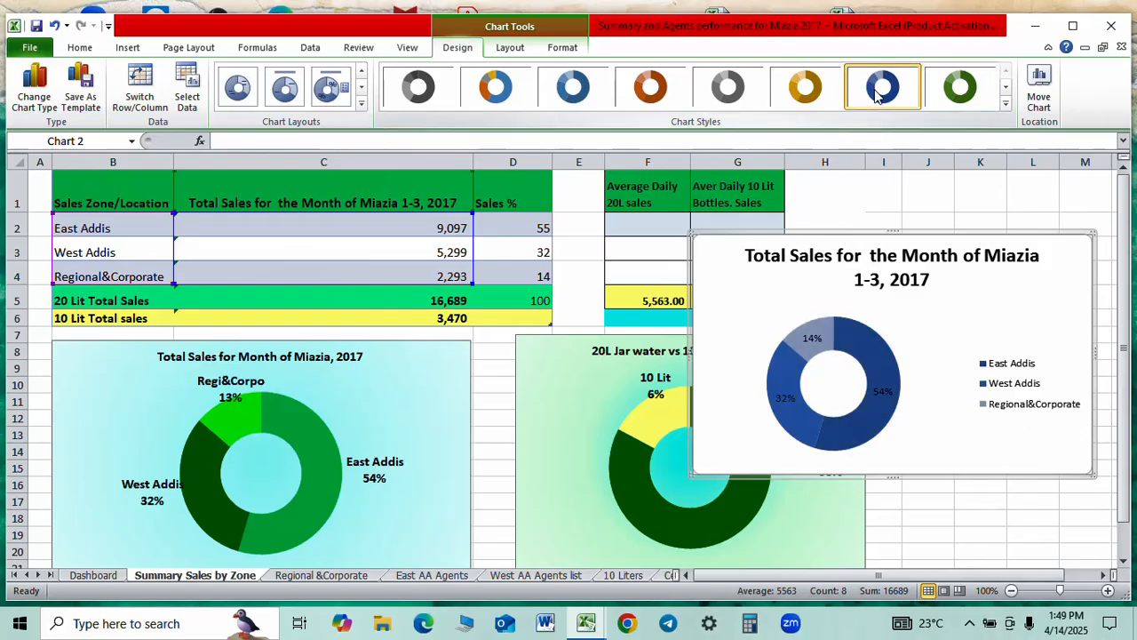
mouse_move(840, 440)
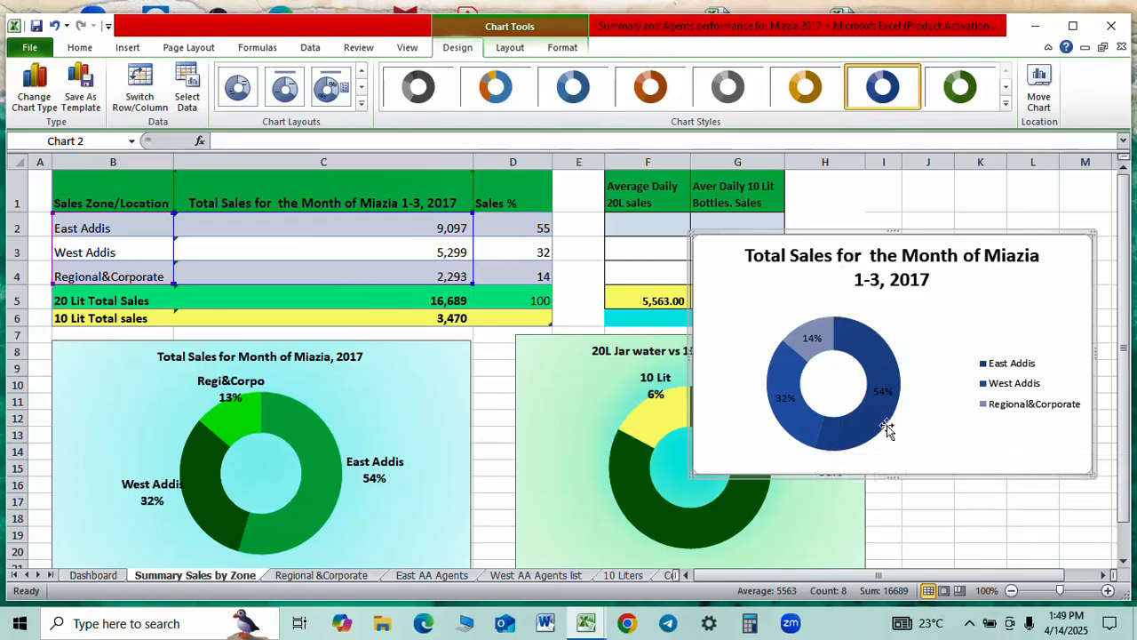
mouse_move(886, 425)
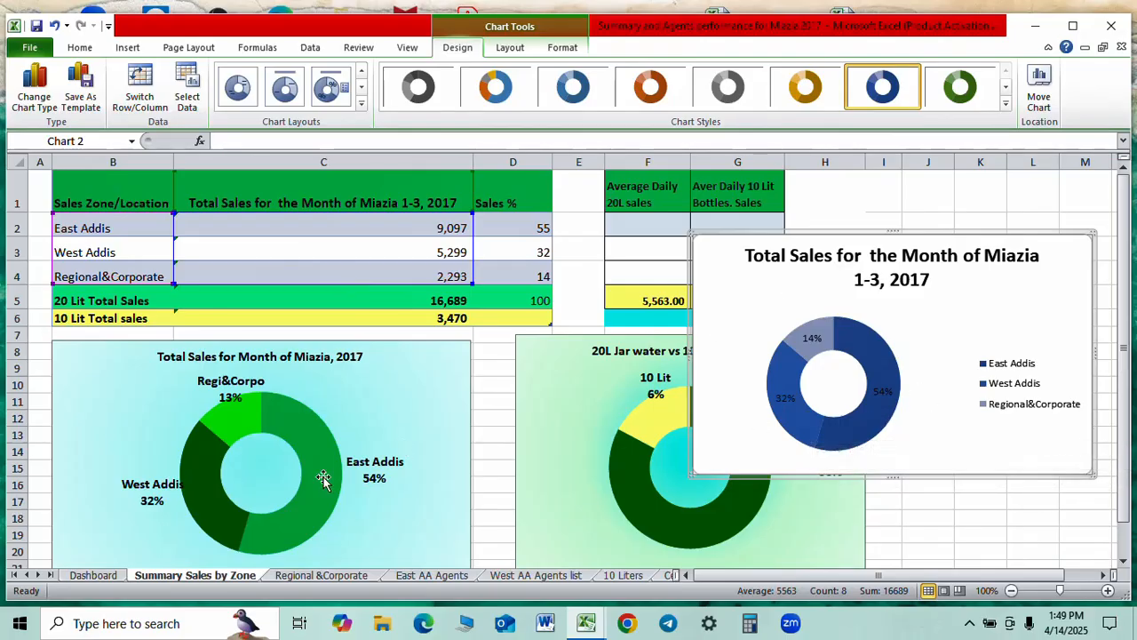
mouse_move(204, 473)
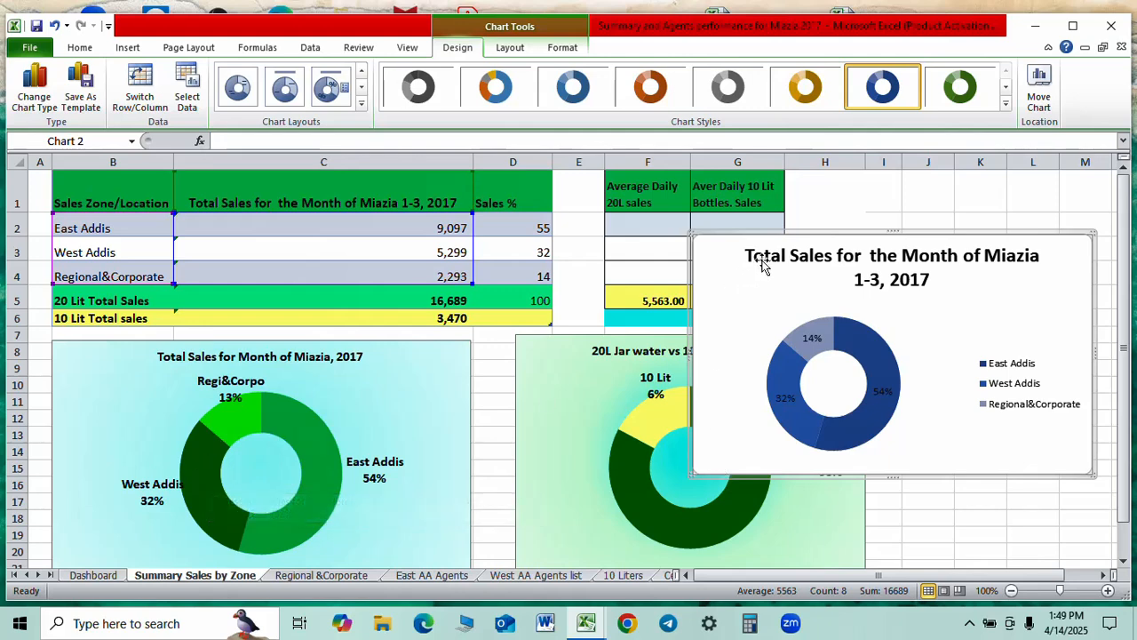
left_click_drag(802, 241, 829, 209)
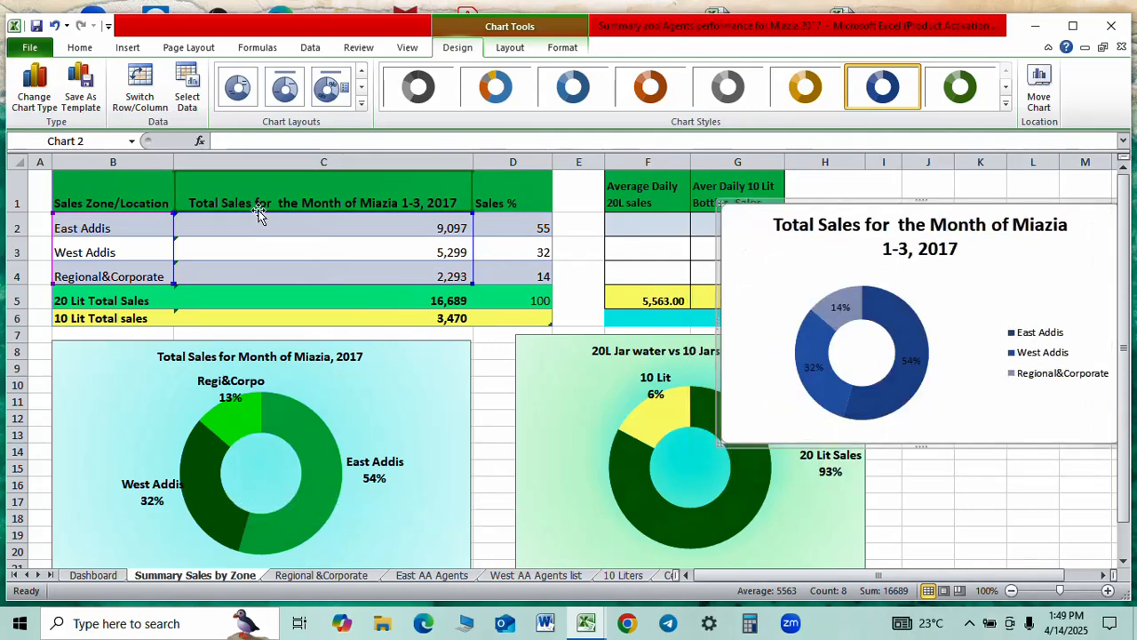
- Set the new chart's chart area to a gradient fill through the detailed gradient options
left_click(80, 48)
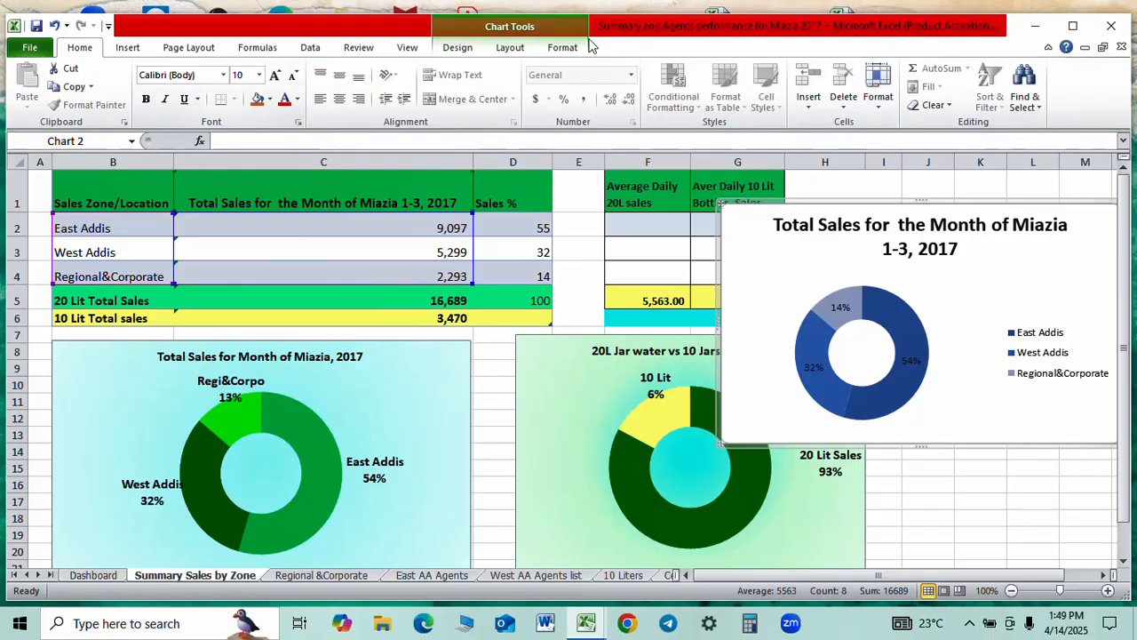
left_click(563, 48)
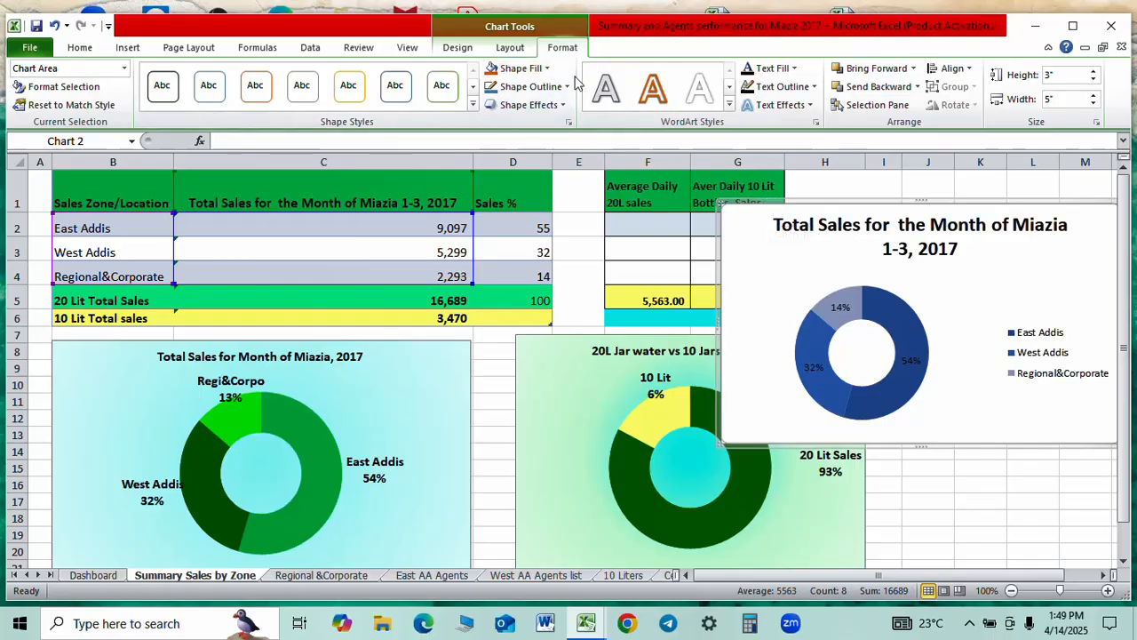
left_click(549, 71)
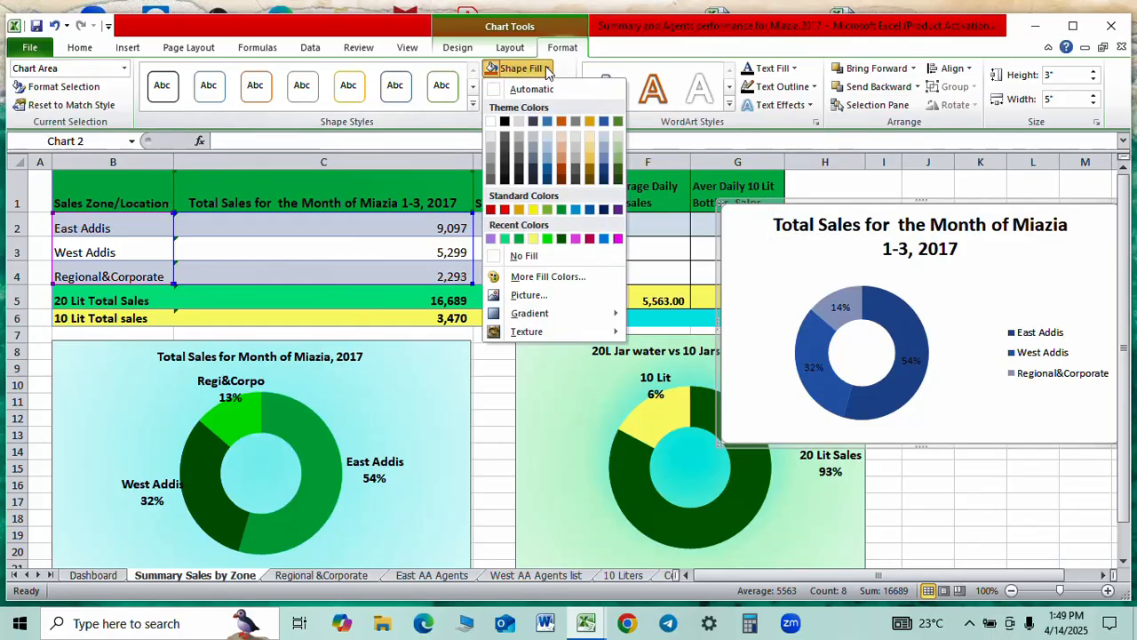
mouse_move(549, 314)
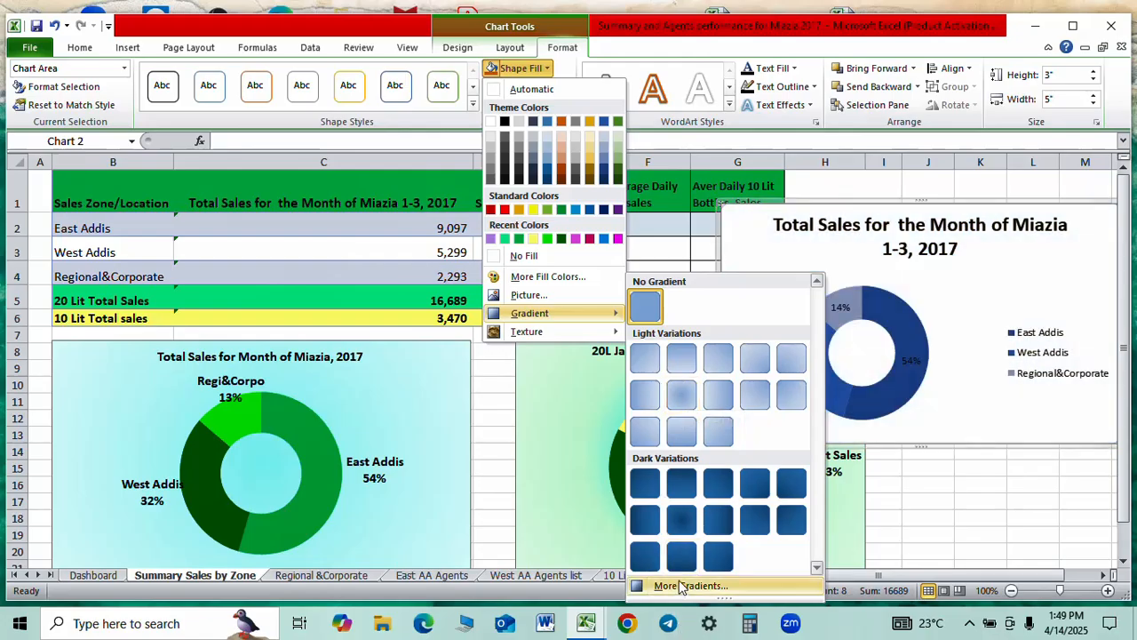
left_click(668, 586)
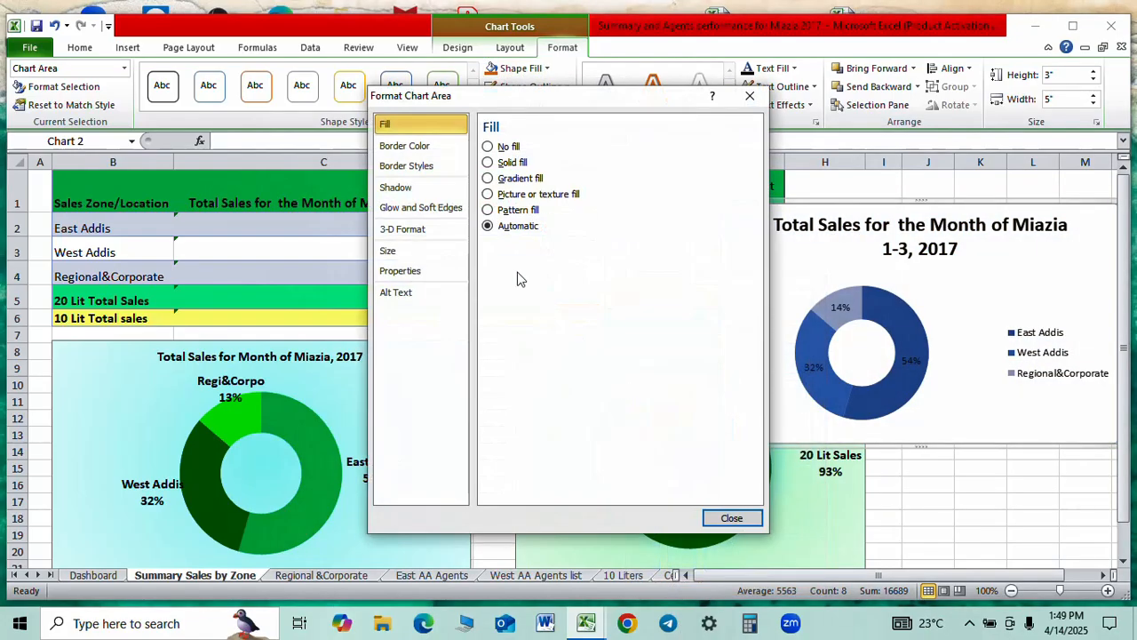
left_click(487, 179)
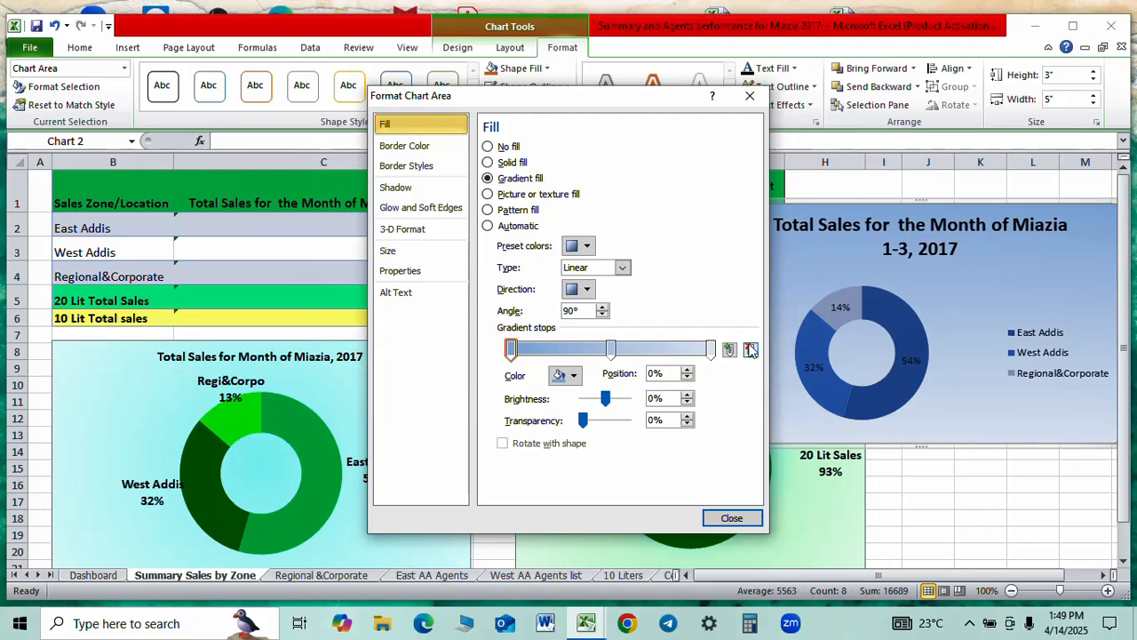
- Try a green first gradient stop, the teal-to-blue preset and the rainbow preset on the new chart's chart area
left_click(574, 376)
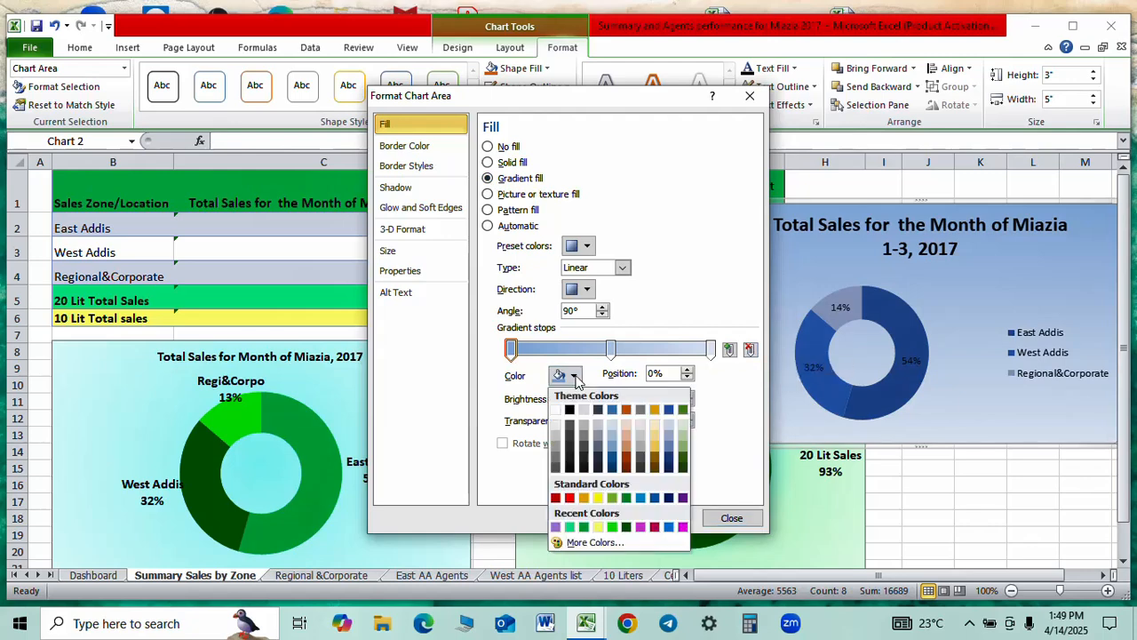
left_click(570, 527)
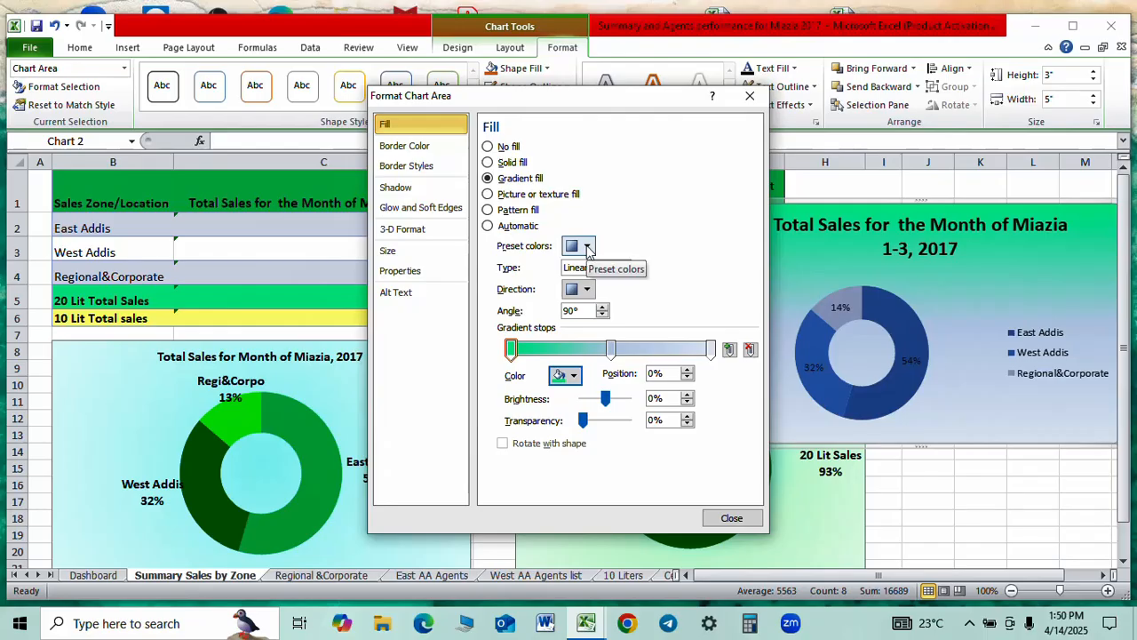
left_click(587, 247)
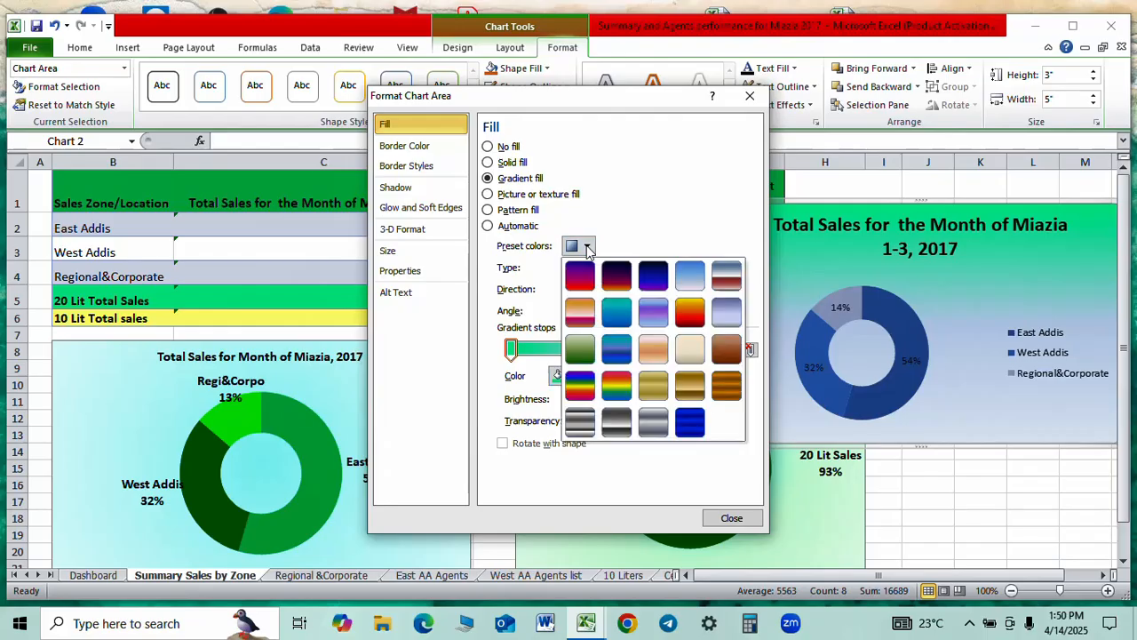
left_click(620, 319)
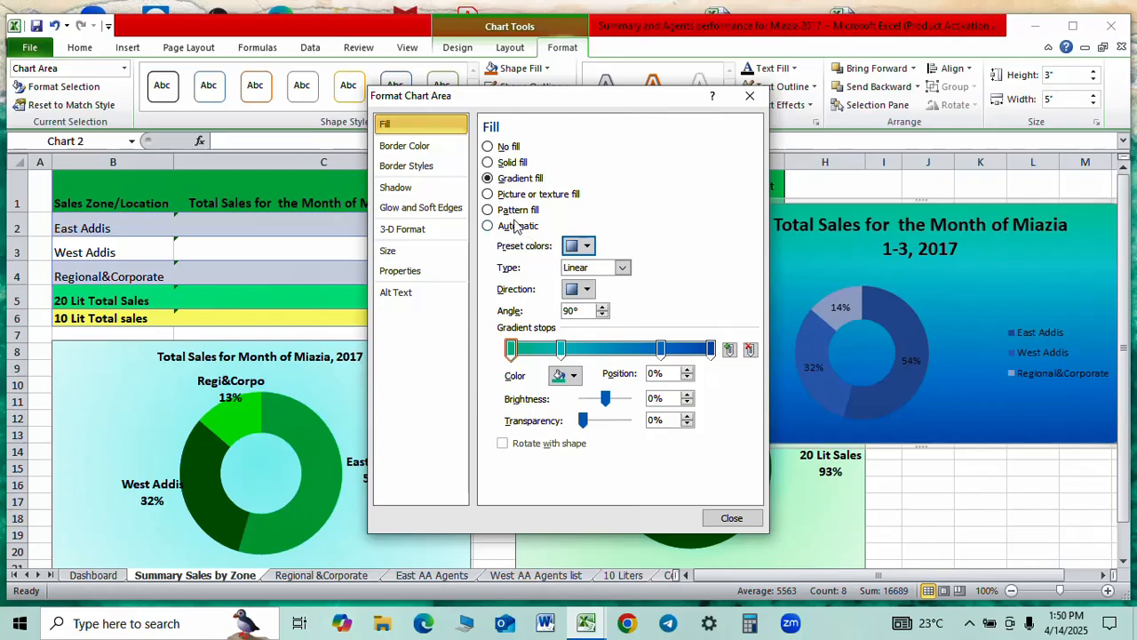
left_click(587, 247)
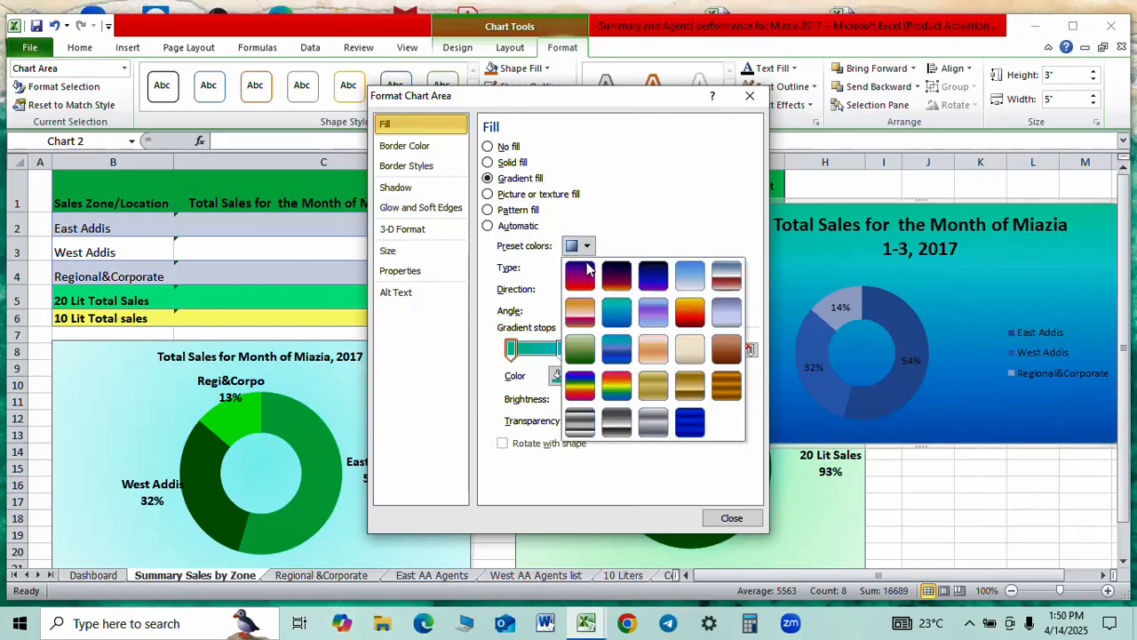
left_click(619, 384)
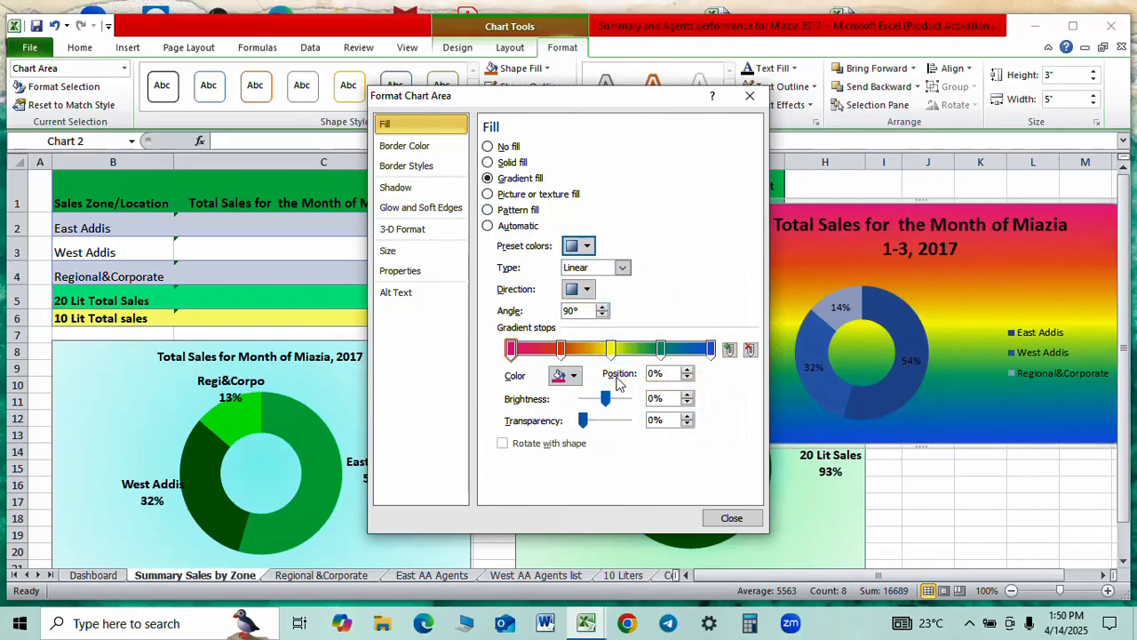
- Apply the Daybreak preset gradient to the chart area with its first stop recoloured bright green, and close the formatting dialog
left_click(588, 249)
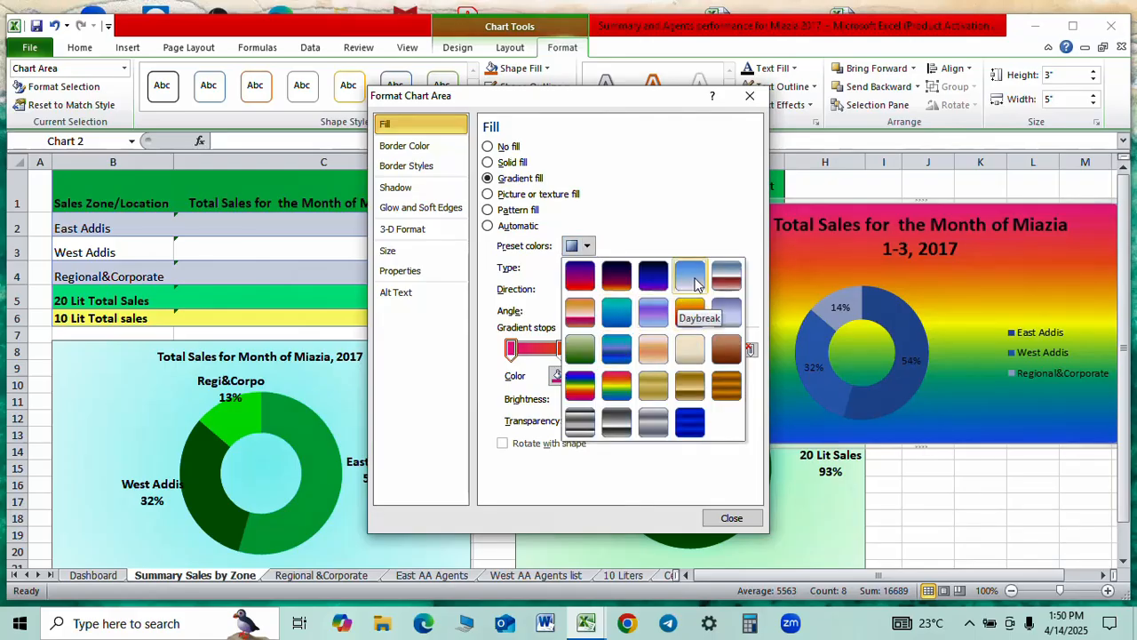
left_click(695, 283)
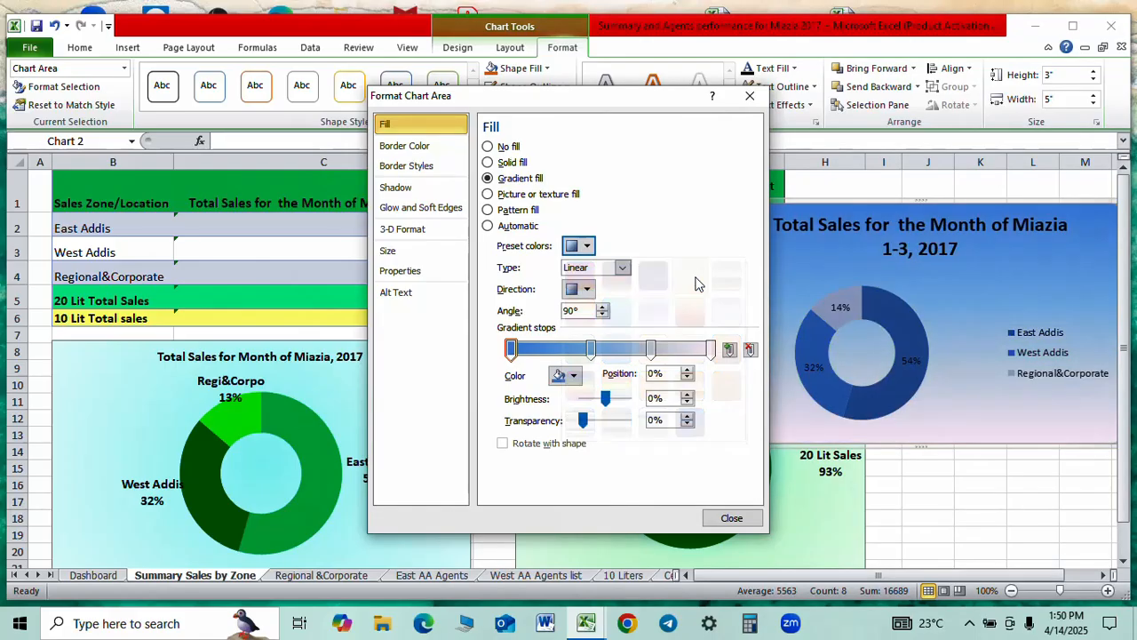
left_click(573, 375)
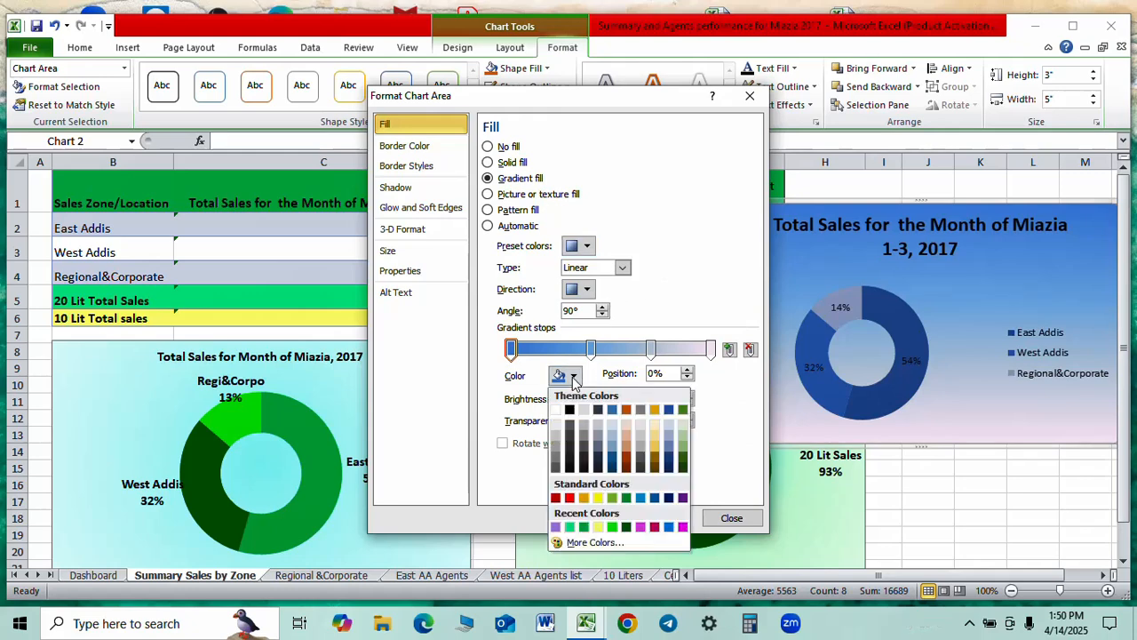
left_click(569, 527)
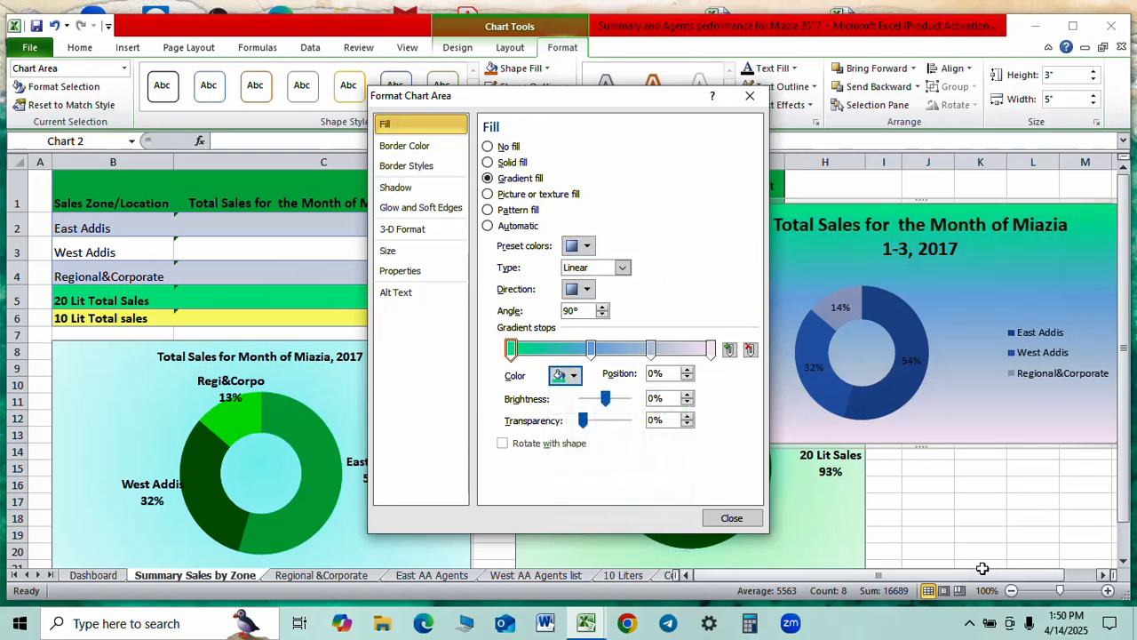
left_click(732, 519)
- Select only the East Addis slice of the new doughnut chart and open its detailed fill options
left_click(896, 397)
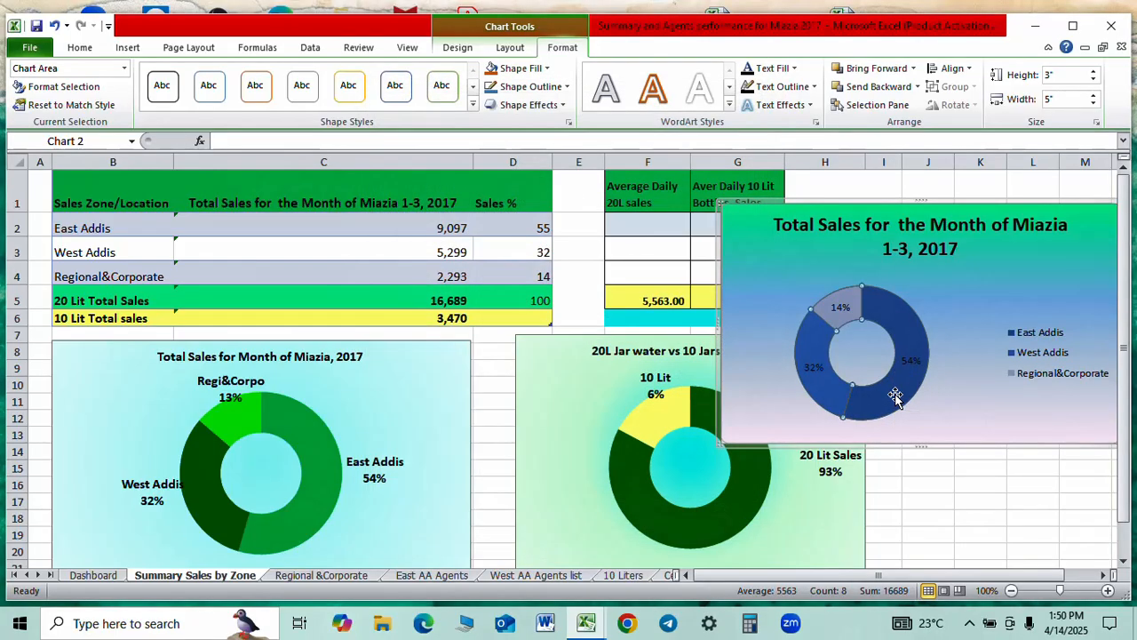
left_click(896, 395)
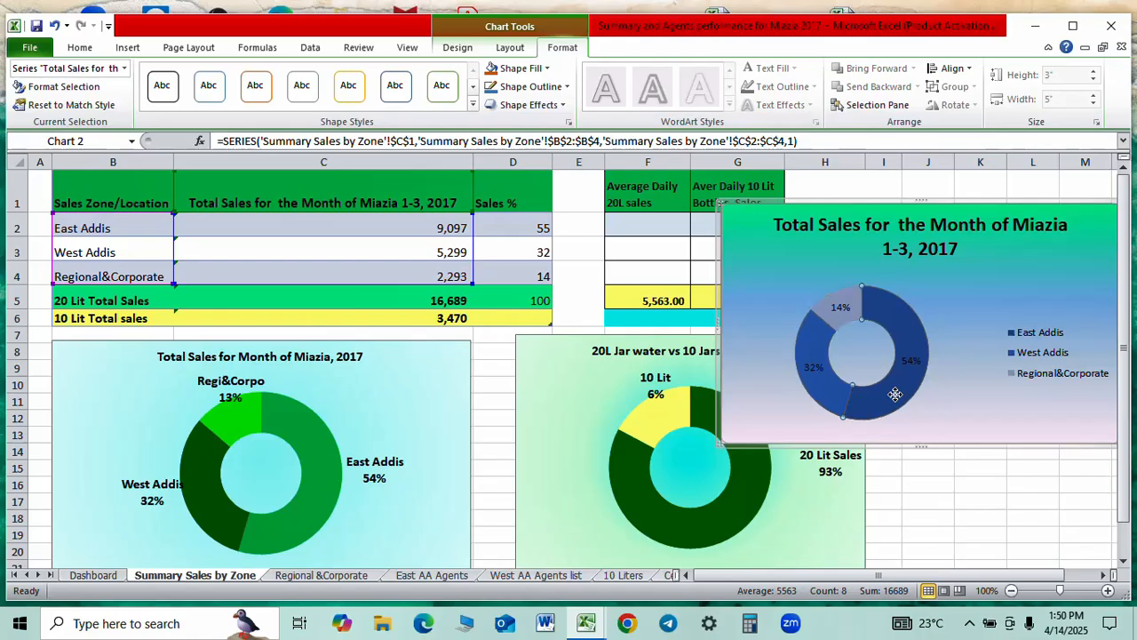
left_click(547, 71)
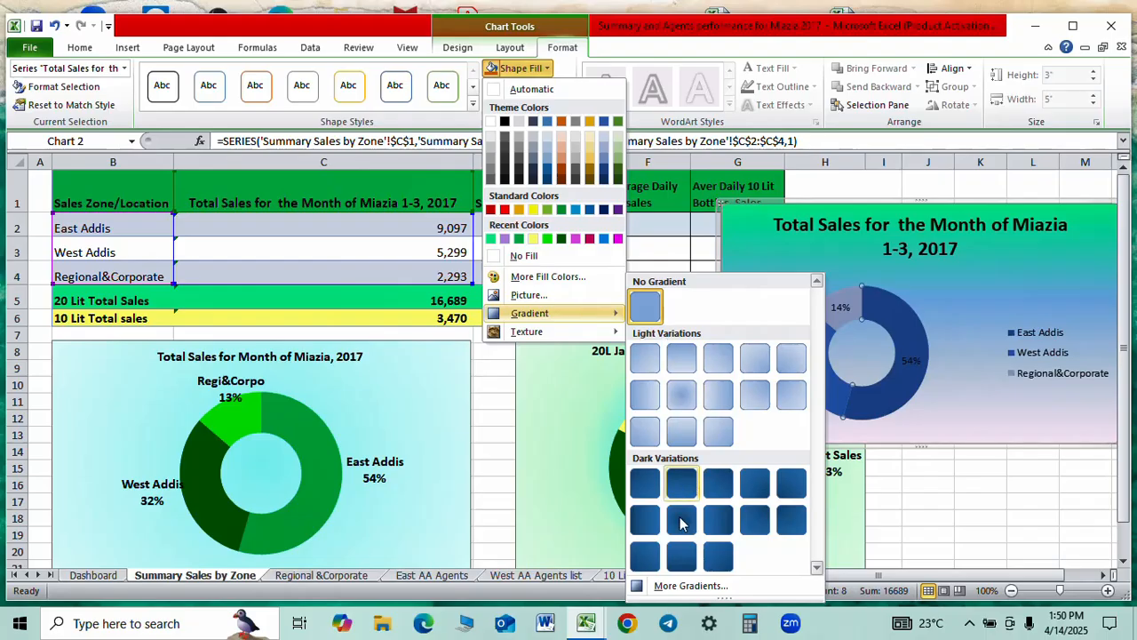
left_click(681, 588)
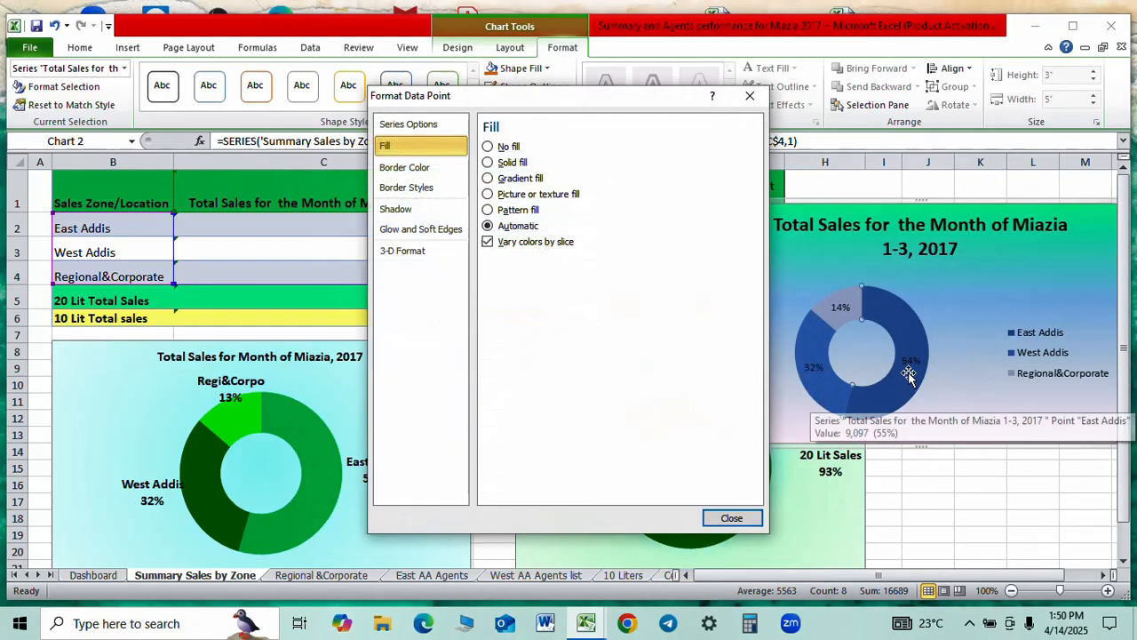
- Try a gradient fill on the East Addis slice and view the colours available for its first stop
left_click(488, 181)
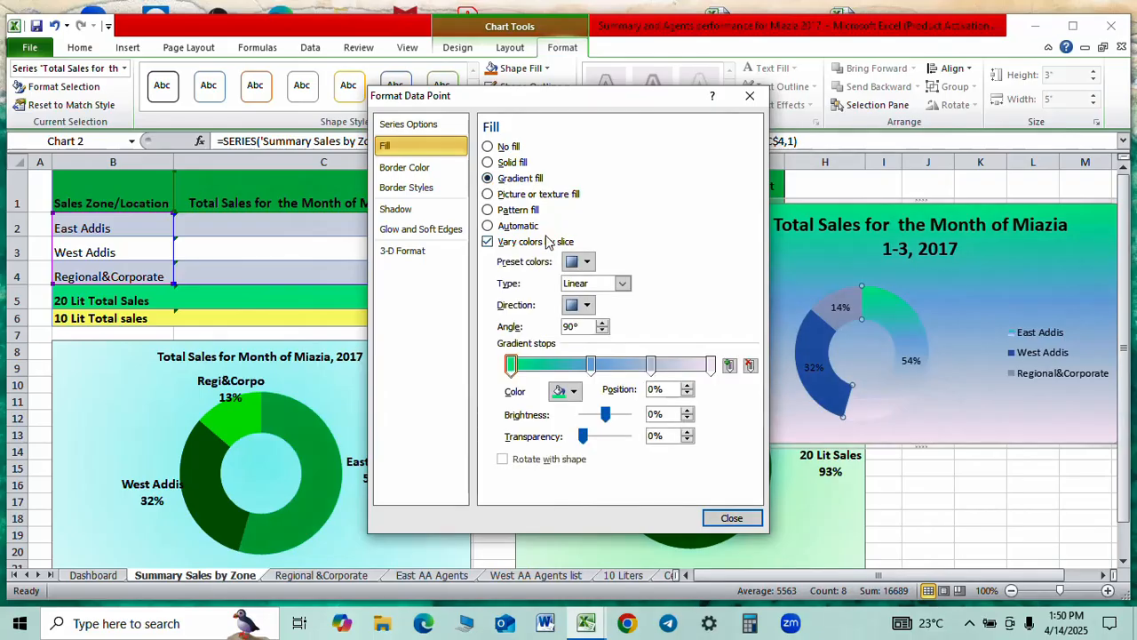
left_click(573, 393)
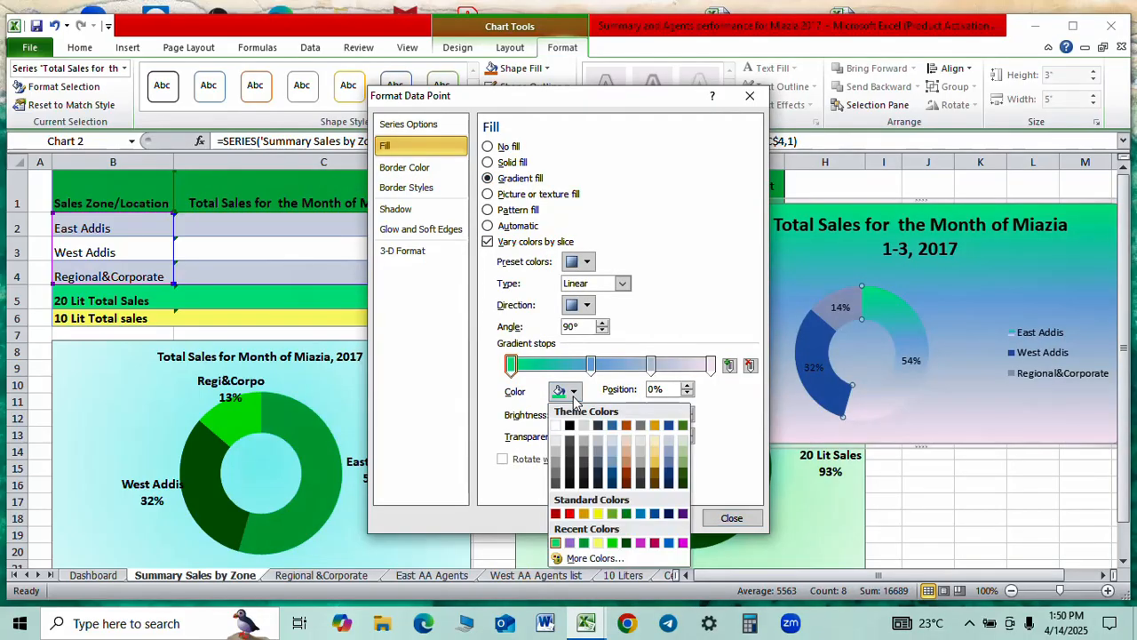
left_click(574, 393)
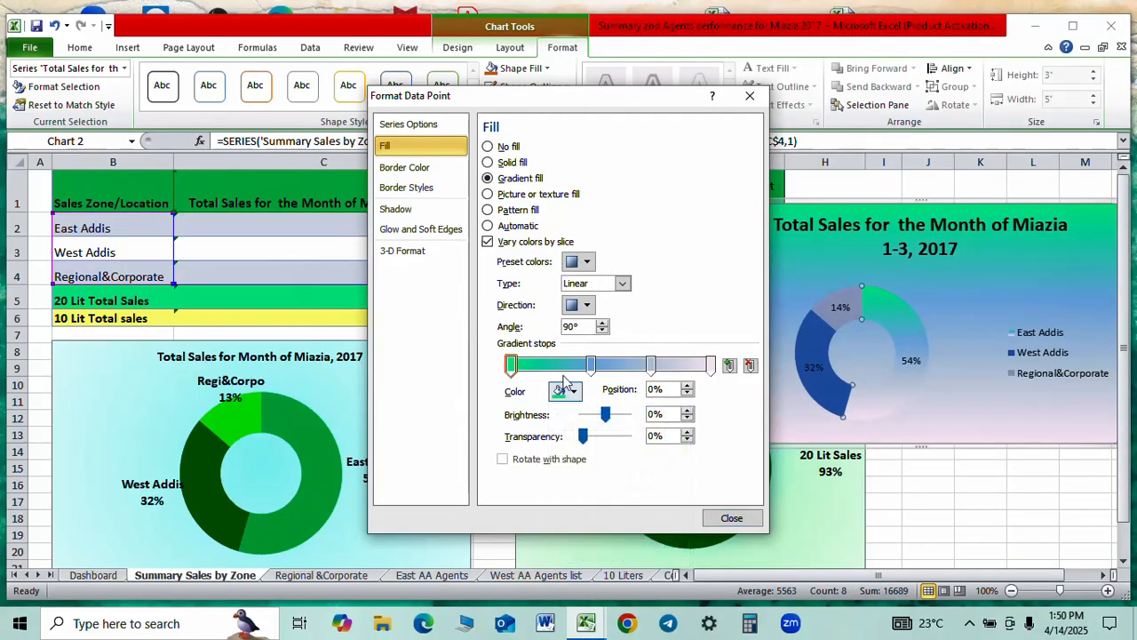
- Try a solid fill on the East Addis slice, first in standard blue and then in recent green
left_click(487, 162)
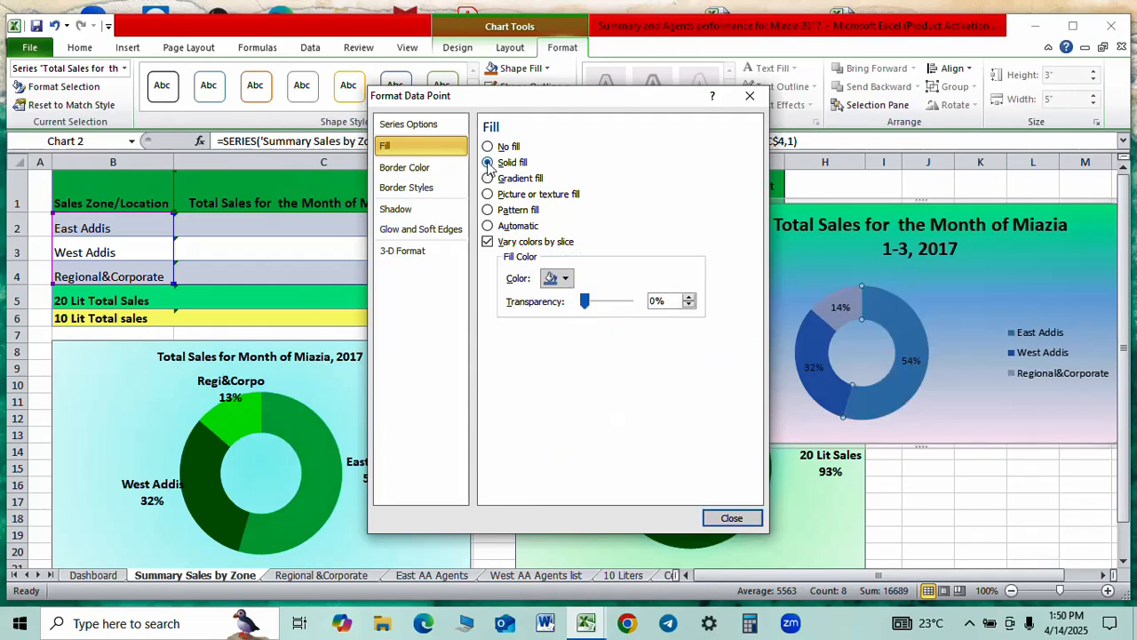
left_click(565, 279)
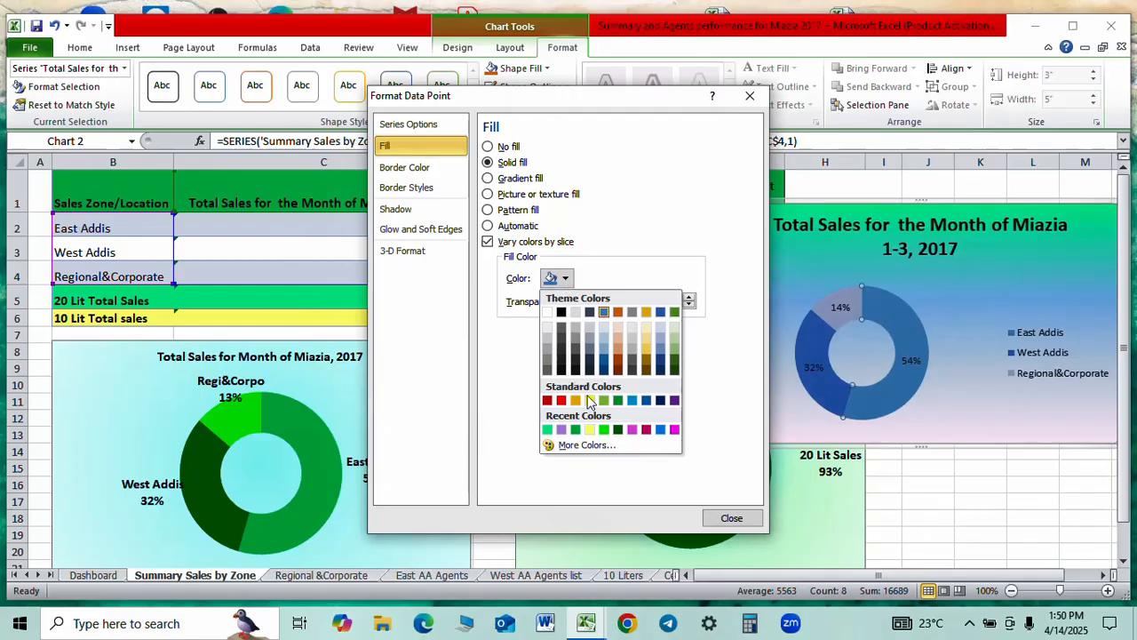
left_click(646, 401)
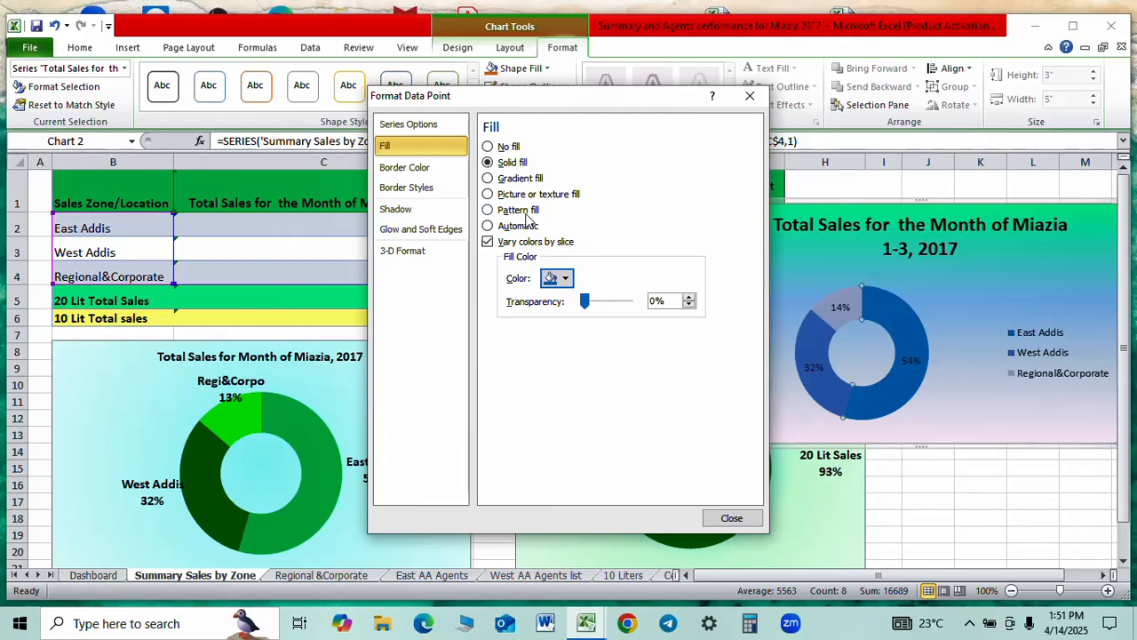
left_click(566, 279)
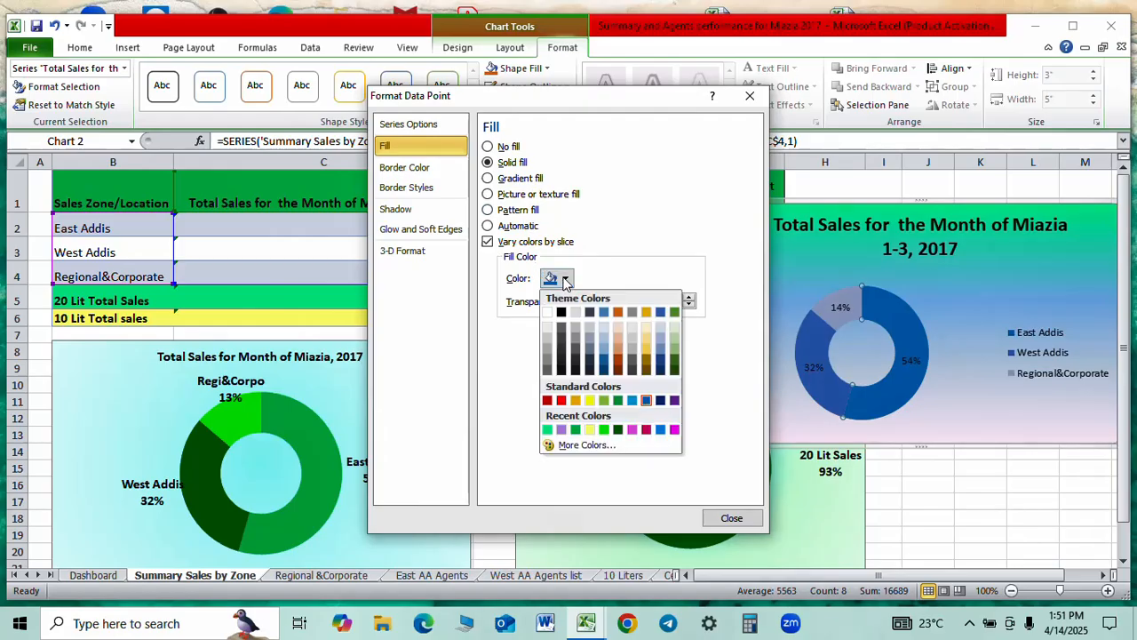
left_click(576, 430)
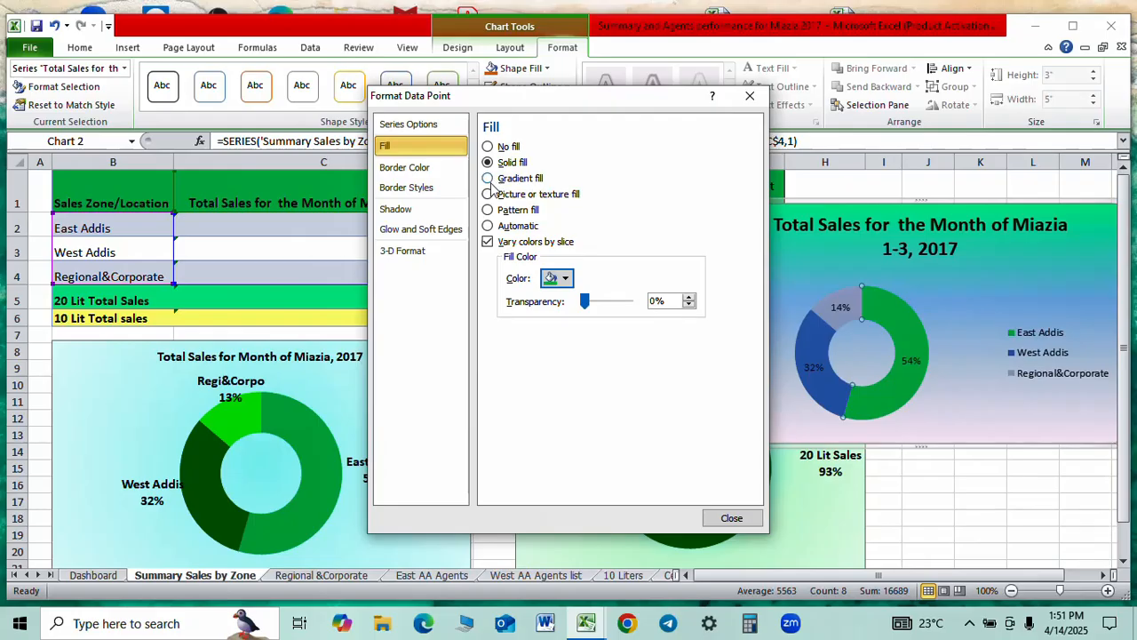
- Try striped, dense and purple diamond pattern fills on the East Addis slice, and restore its automatic fill
left_click(488, 210)
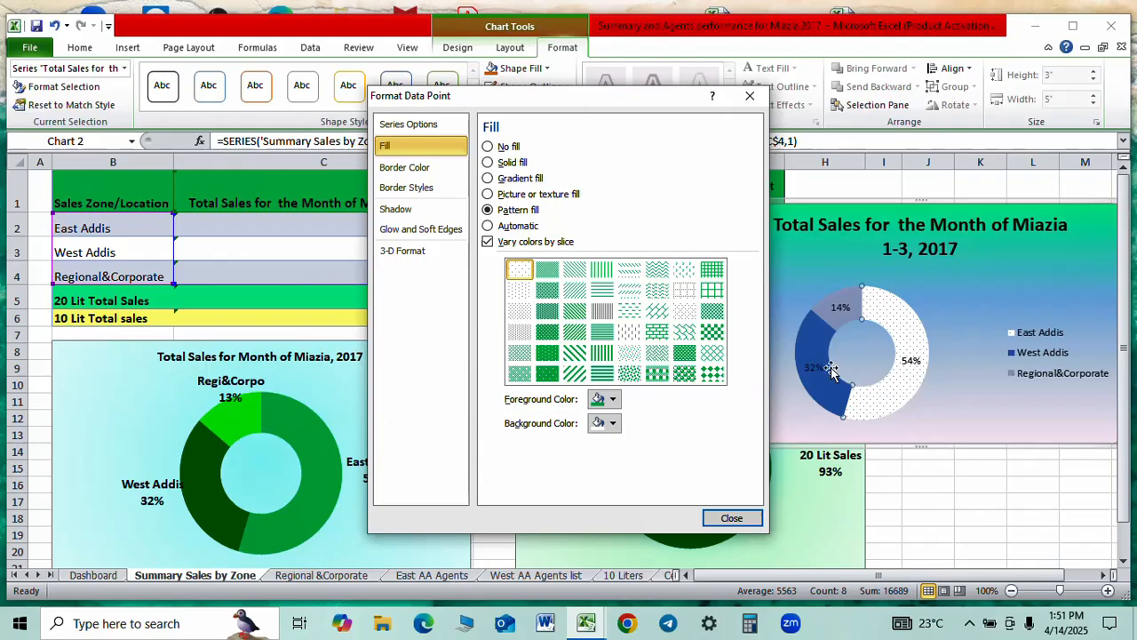
left_click(602, 332)
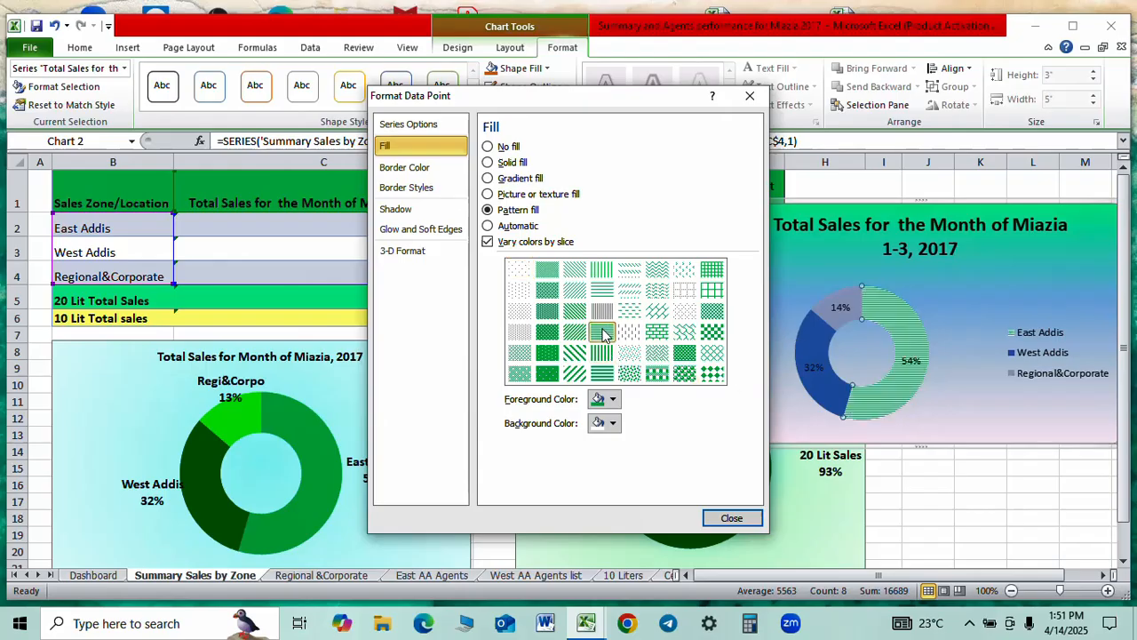
left_click(603, 311)
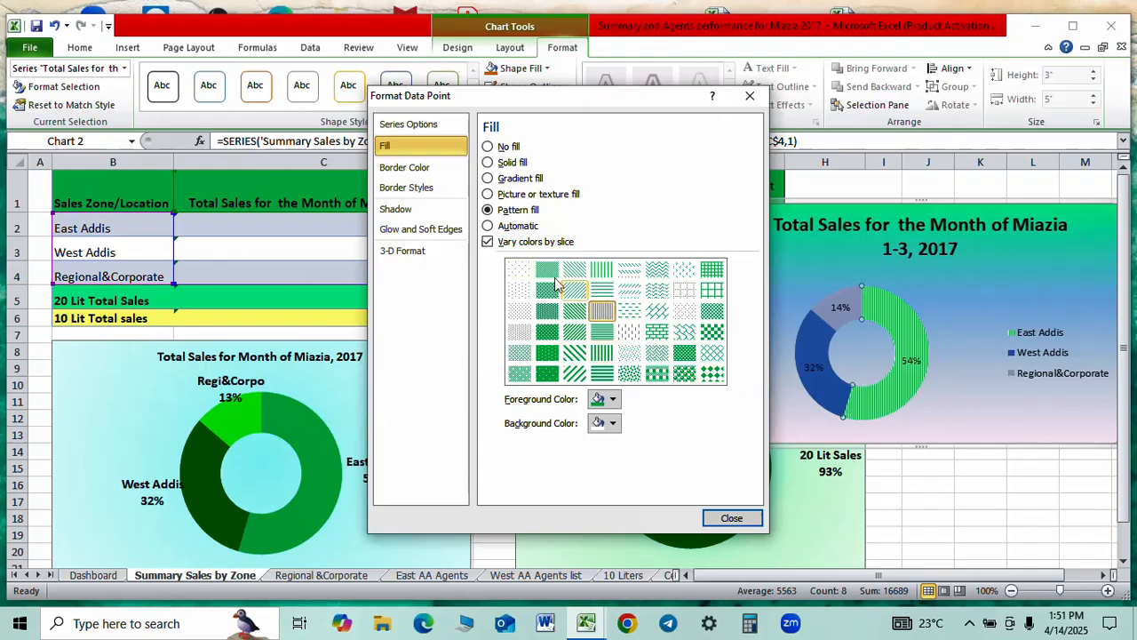
left_click(548, 310)
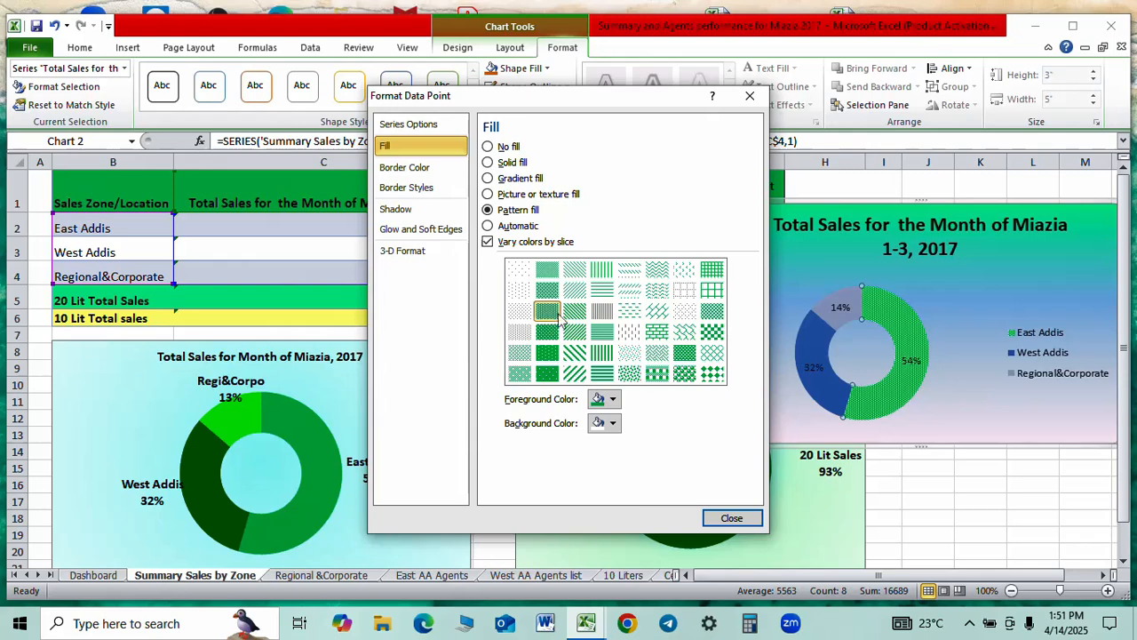
left_click(712, 374)
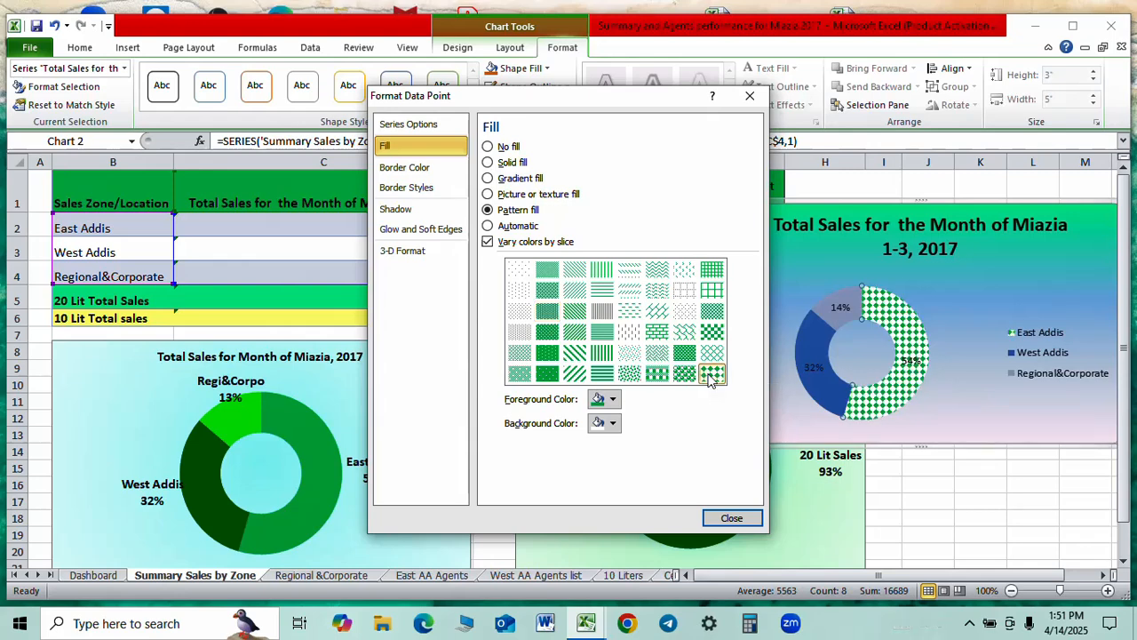
left_click(612, 402)
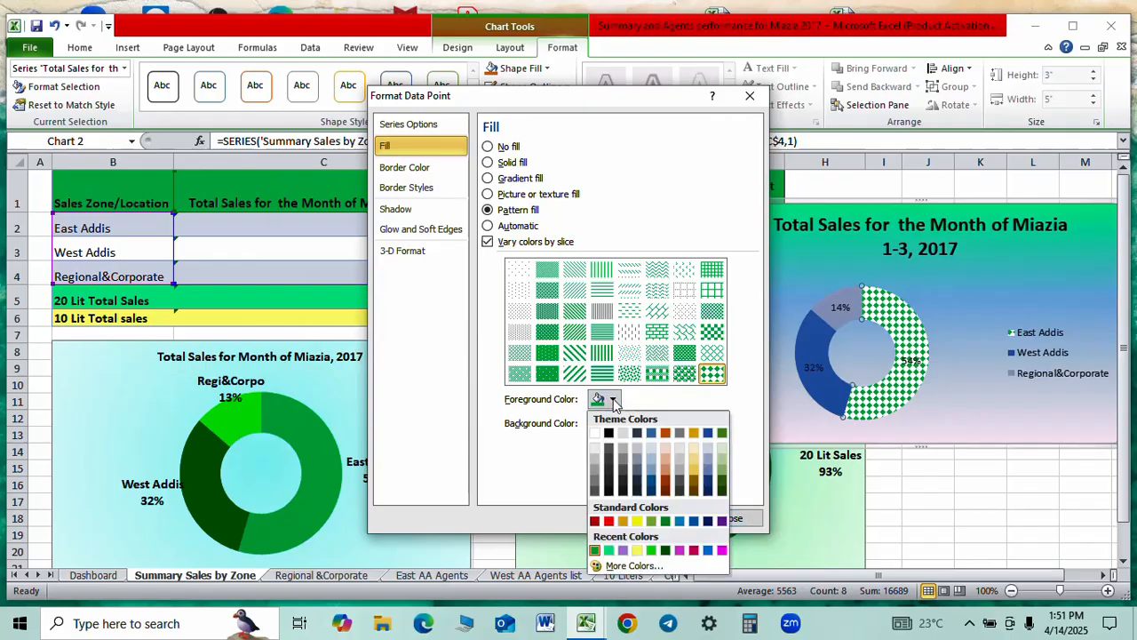
left_click(623, 551)
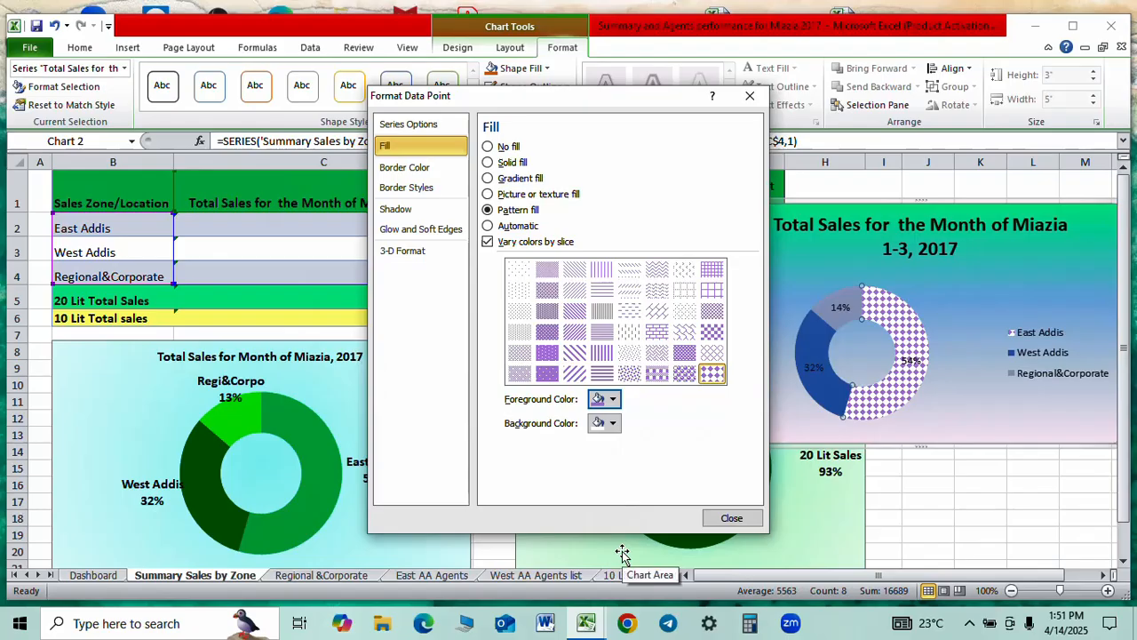
left_click(488, 225)
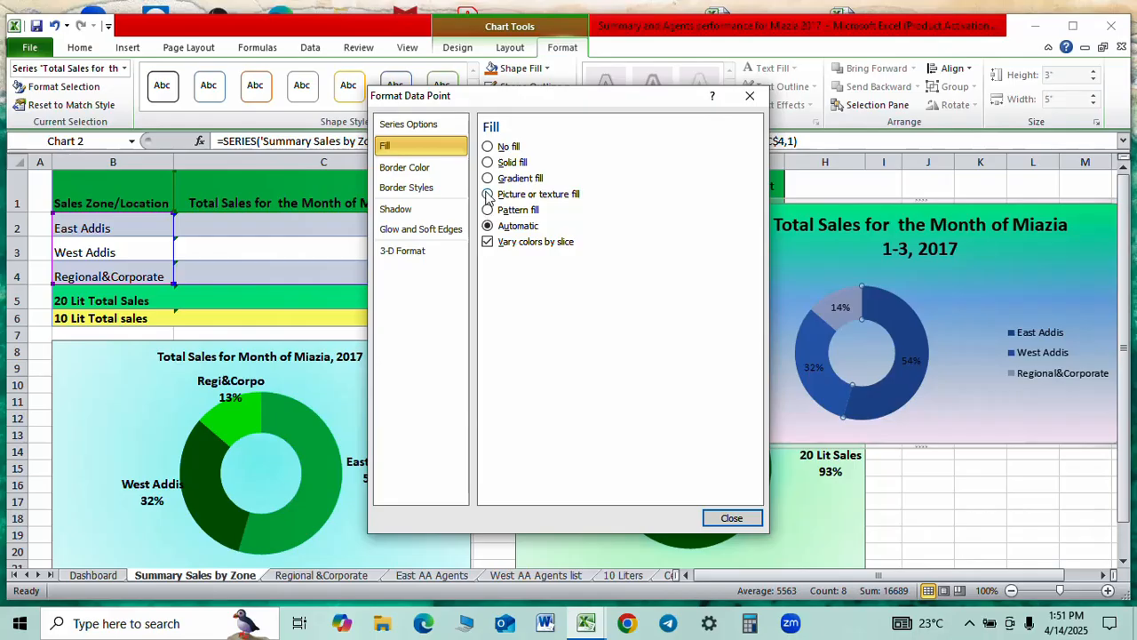
- Fill the East Addis slice with a texture, trying the fish fossil before applying green marble, and deselect the chart
left_click(488, 193)
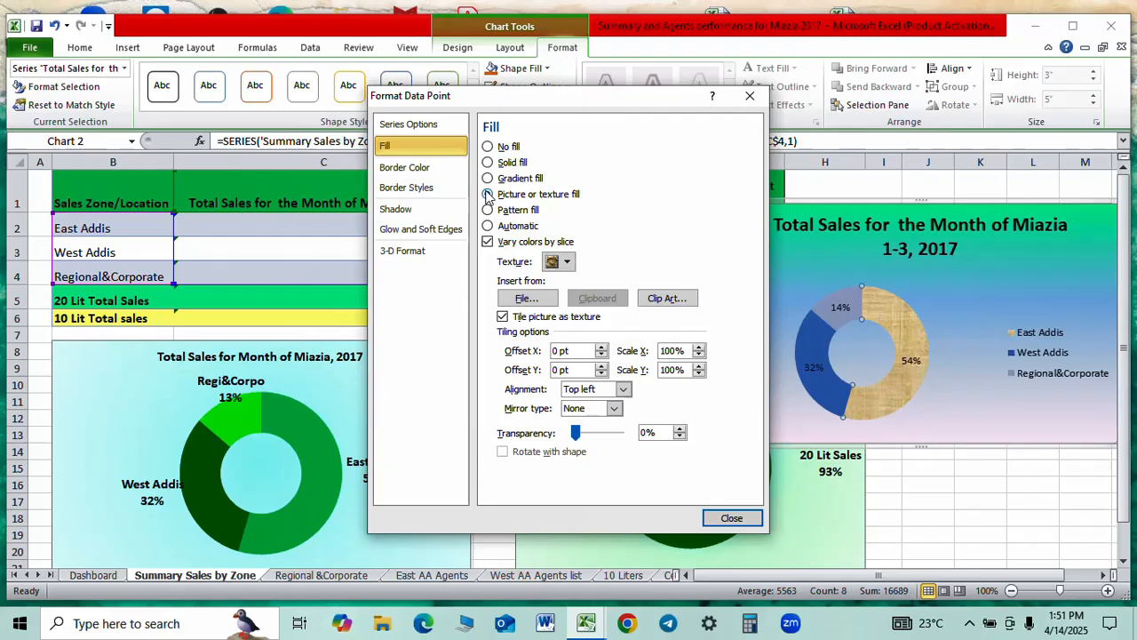
left_click(567, 262)
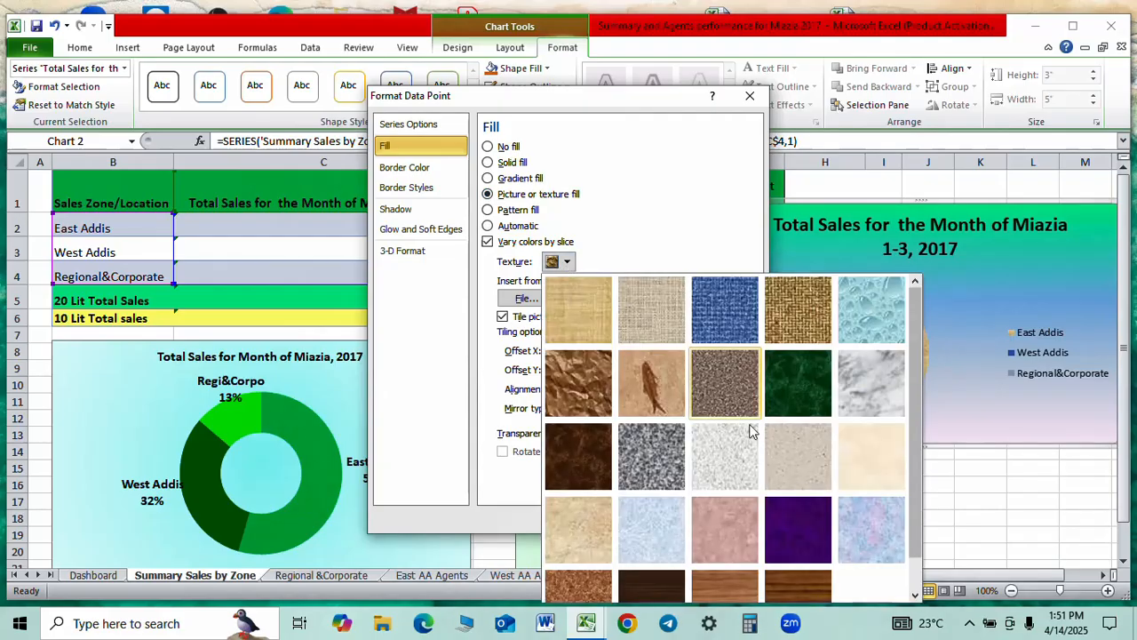
left_click(649, 384)
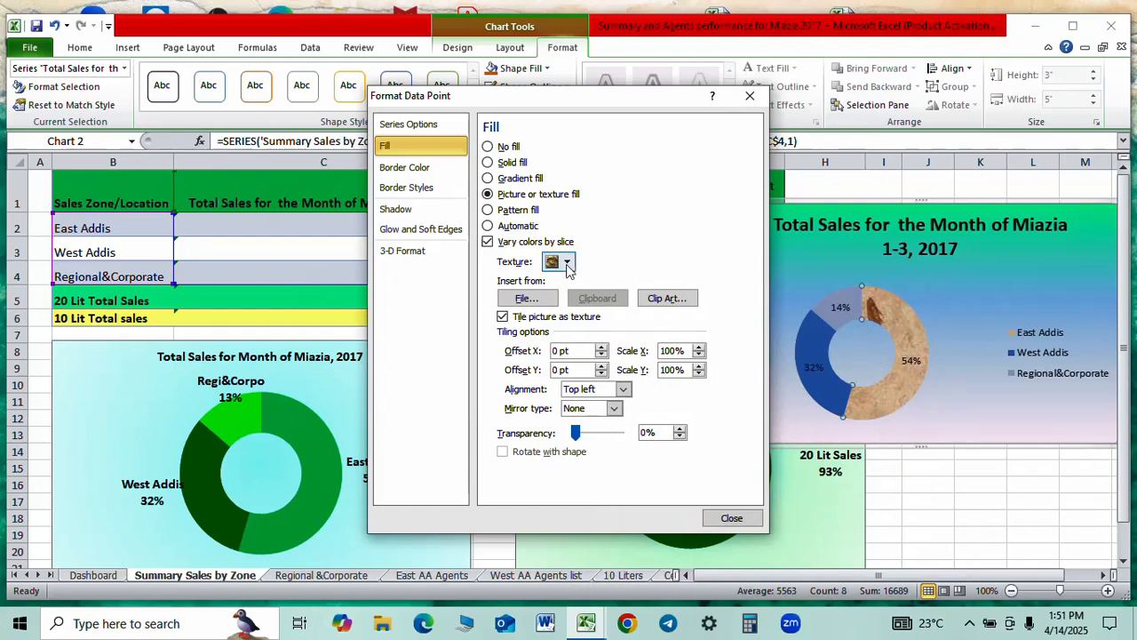
left_click(567, 263)
left_click(802, 415)
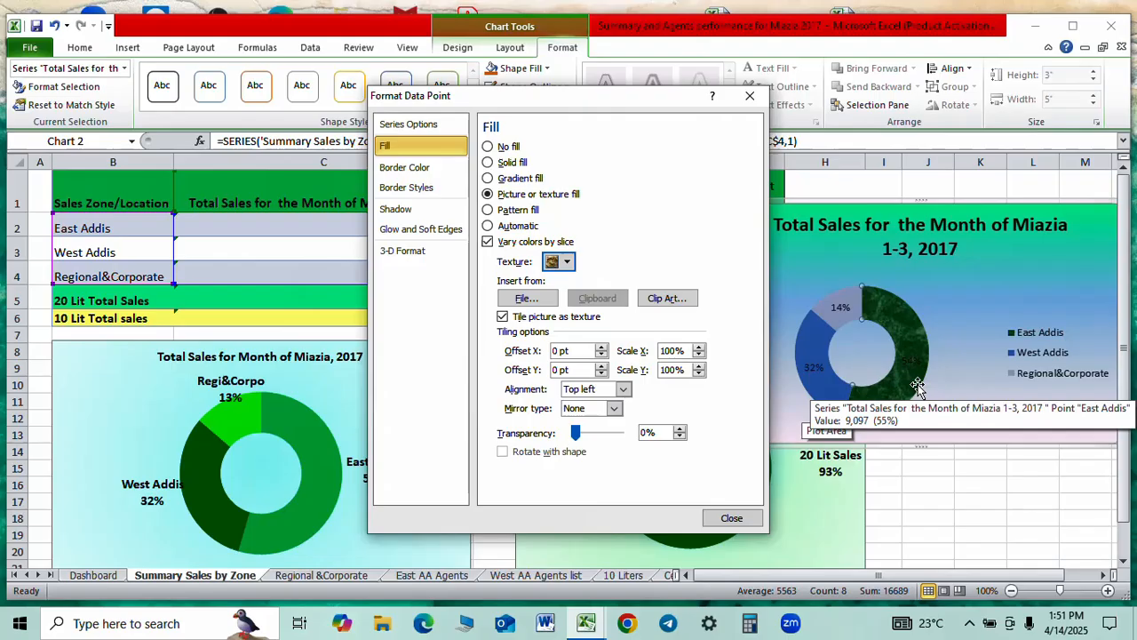
left_click(975, 485)
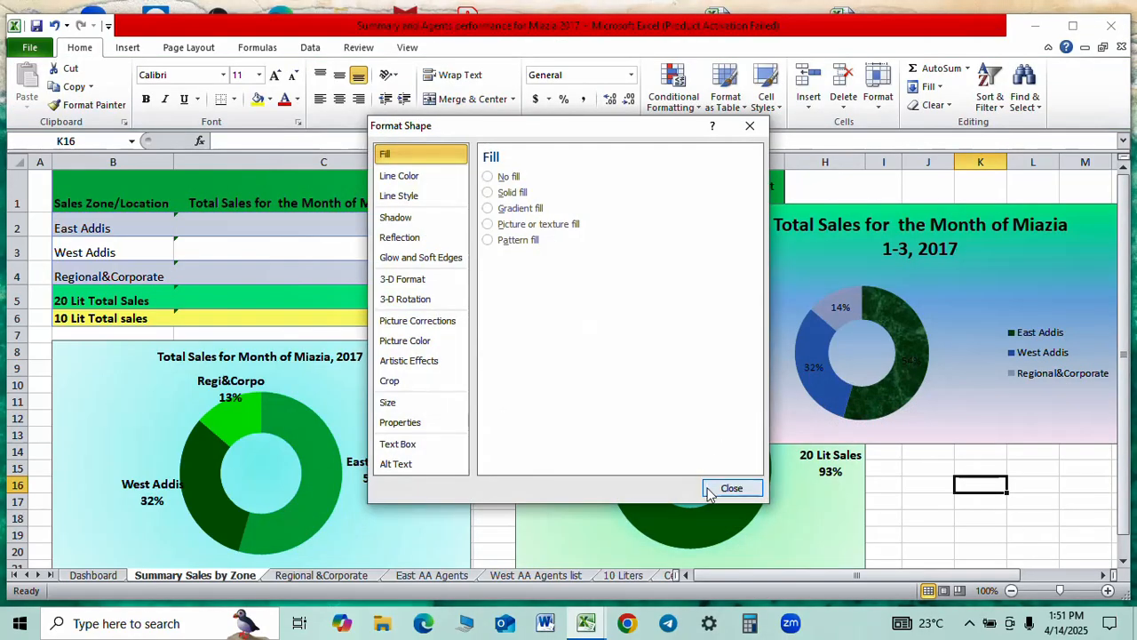
- Fill the West Addis slice with the recent medium green and the Regional&Corporate slice with the recent mint green, and deselect the chart
left_click(711, 489)
left_click(832, 397)
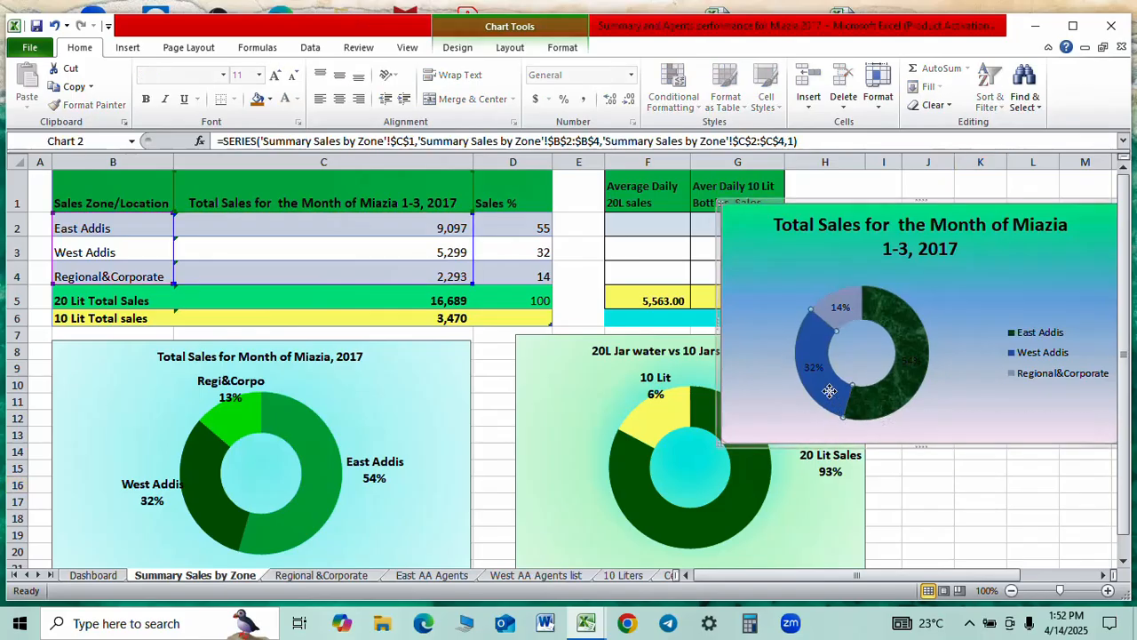
left_click(270, 98)
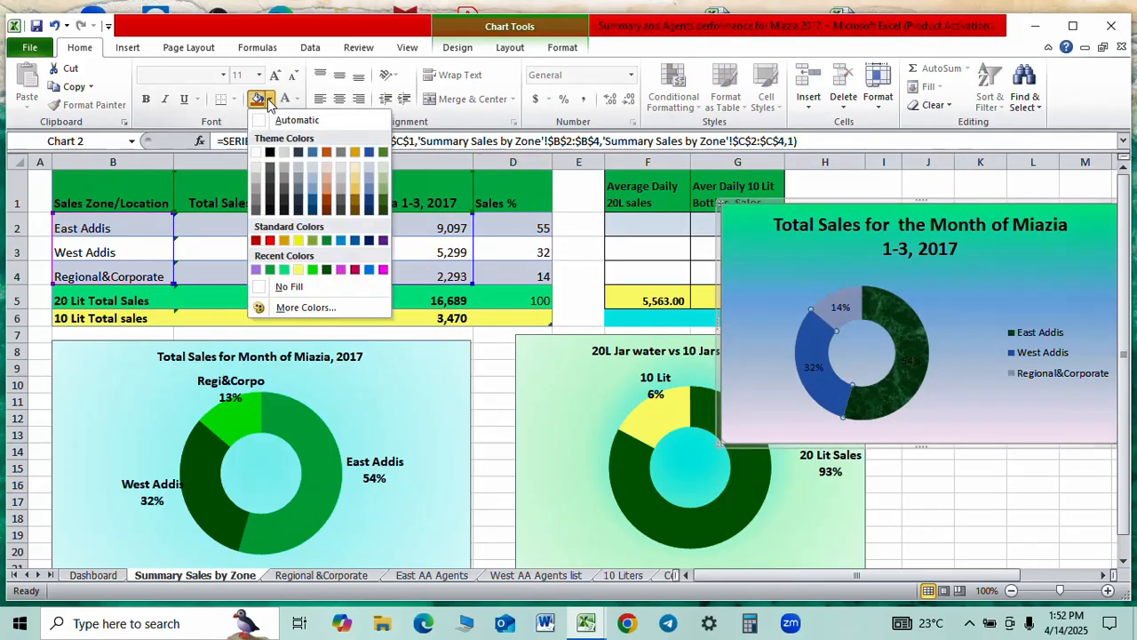
left_click(270, 271)
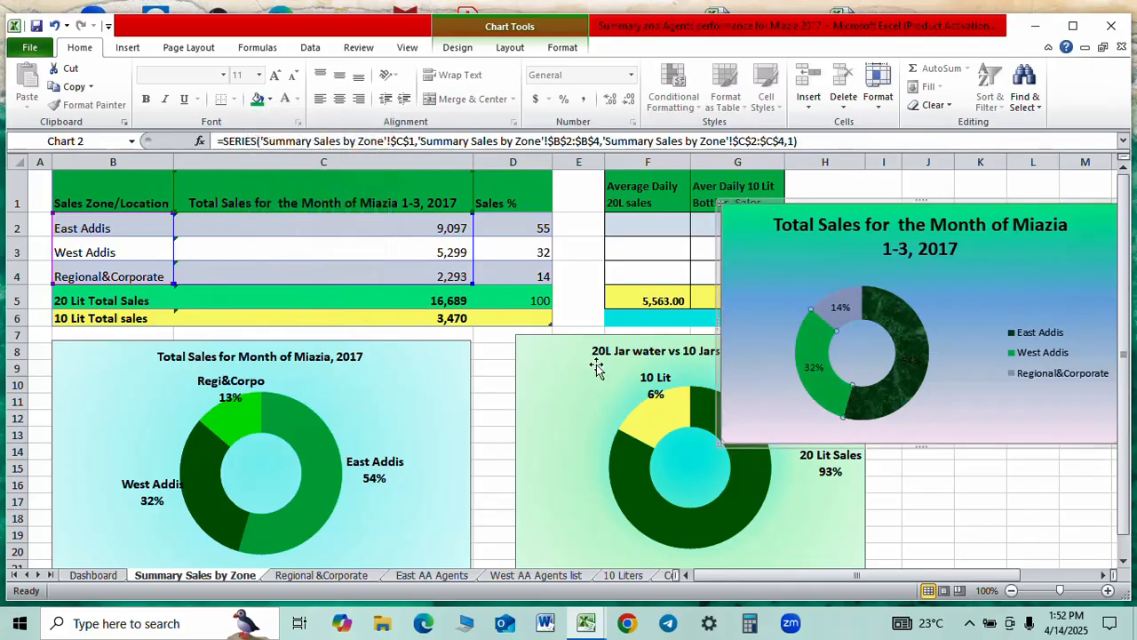
left_click(844, 300)
left_click(270, 99)
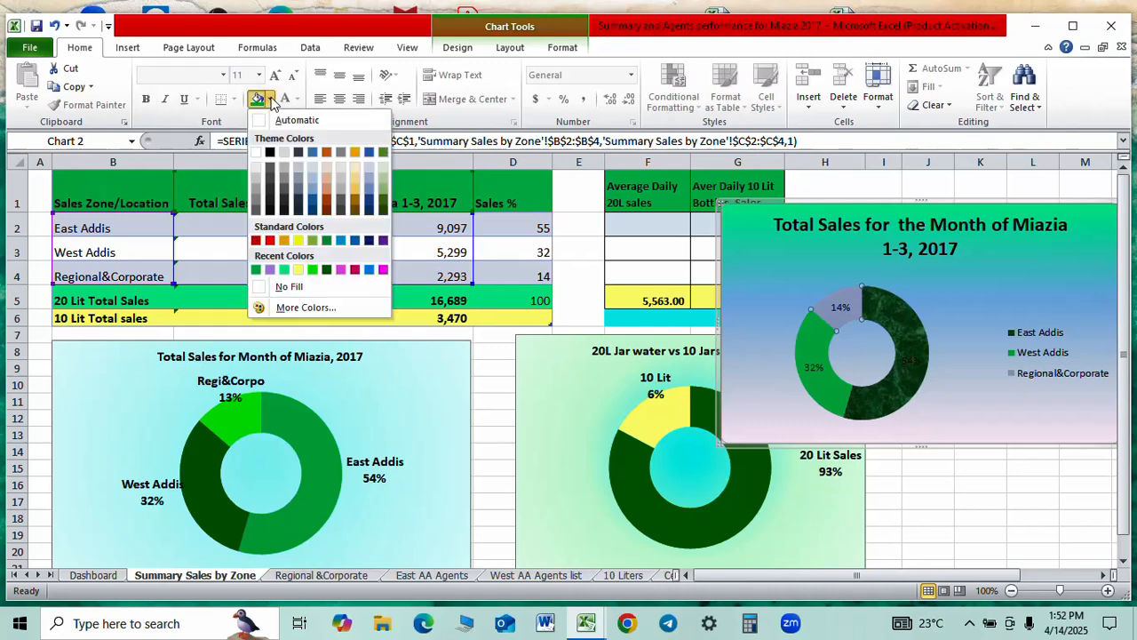
left_click(284, 271)
left_click(945, 515)
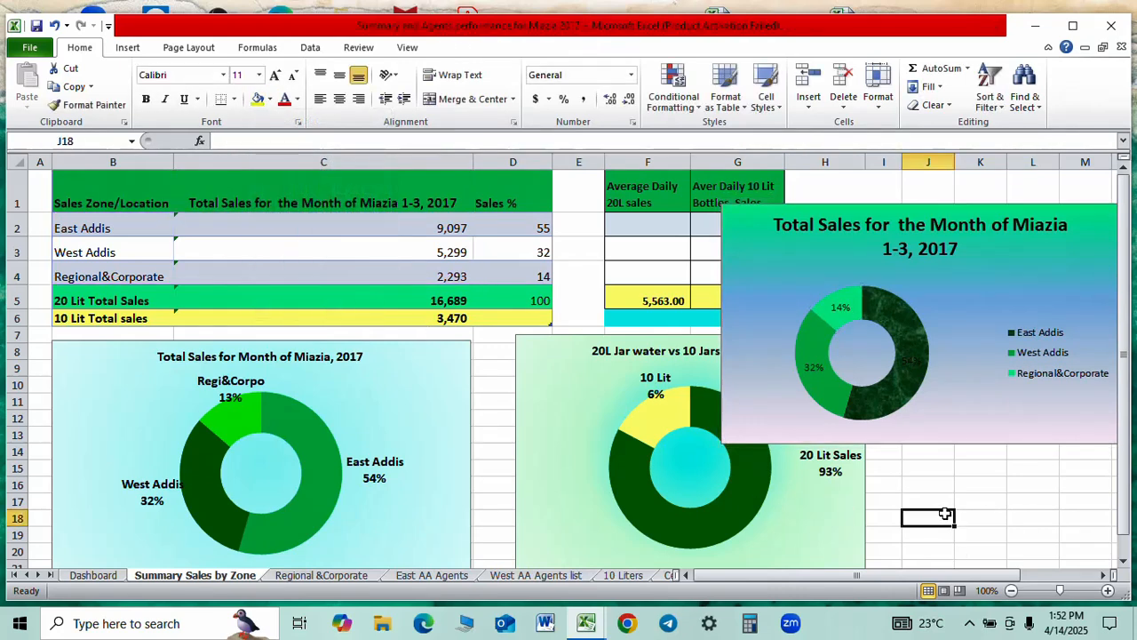
- Set the font colour of only the East Addis slice's percentage label to white
left_click(910, 362)
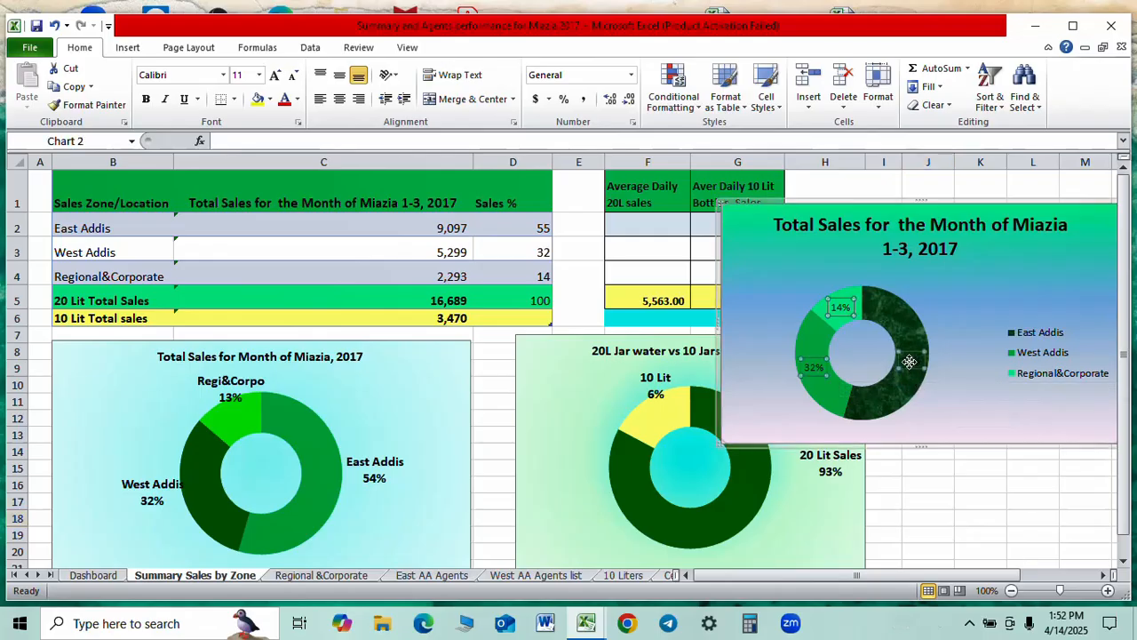
left_click(911, 352)
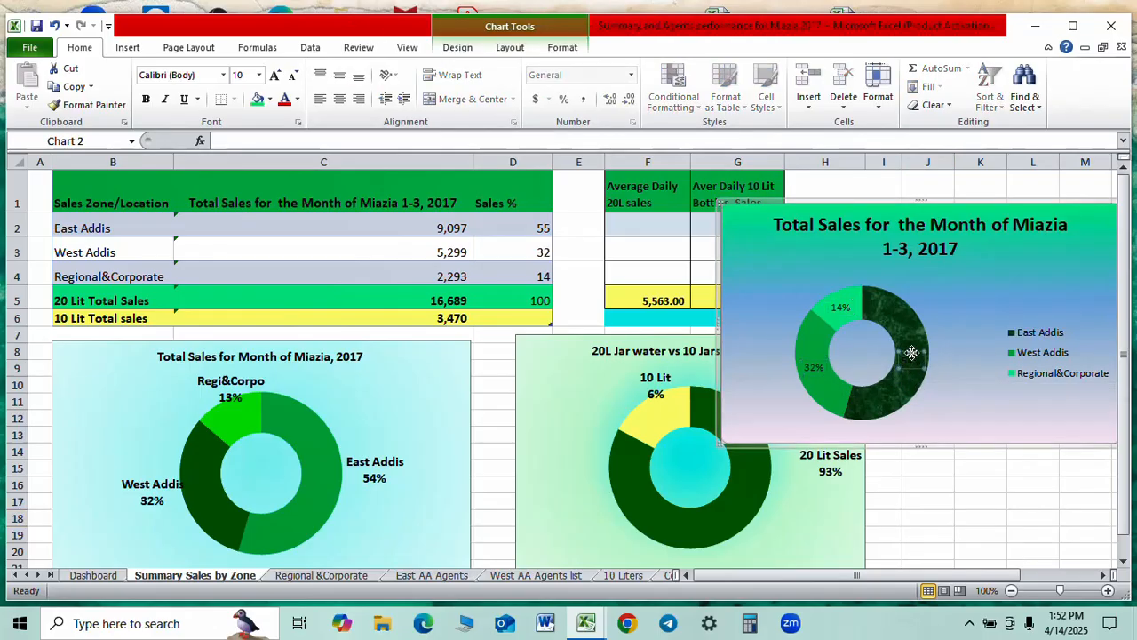
left_click(297, 99)
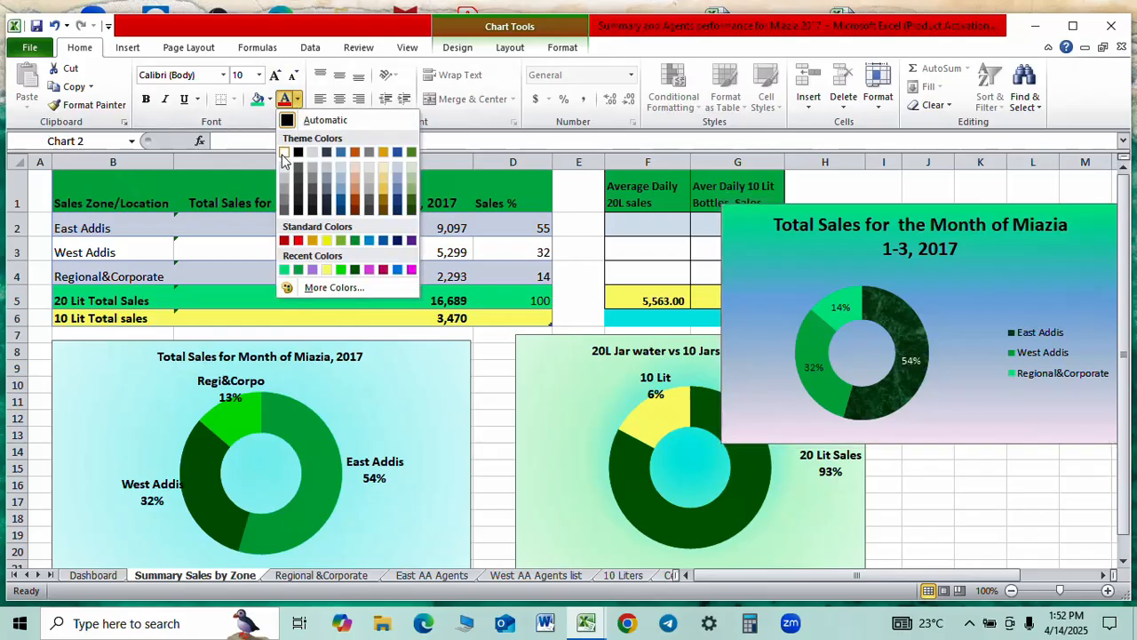
left_click(284, 153)
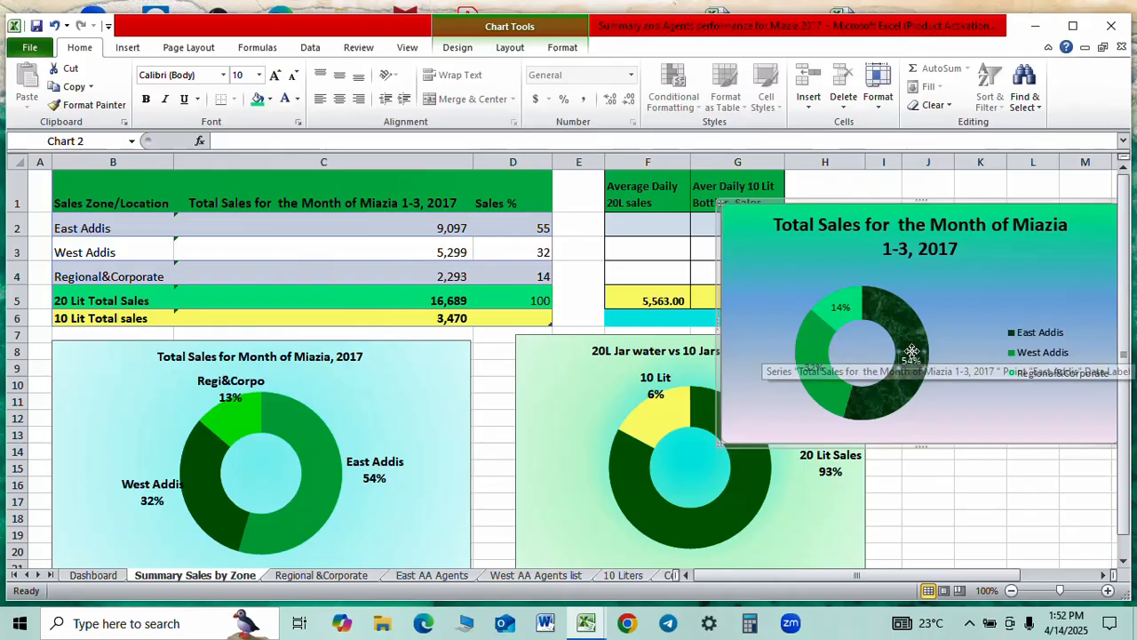
- Move the East Addis percentage label just outside the ring, beside its slice, and make its text black and bold
left_click_drag(912, 352, 942, 355)
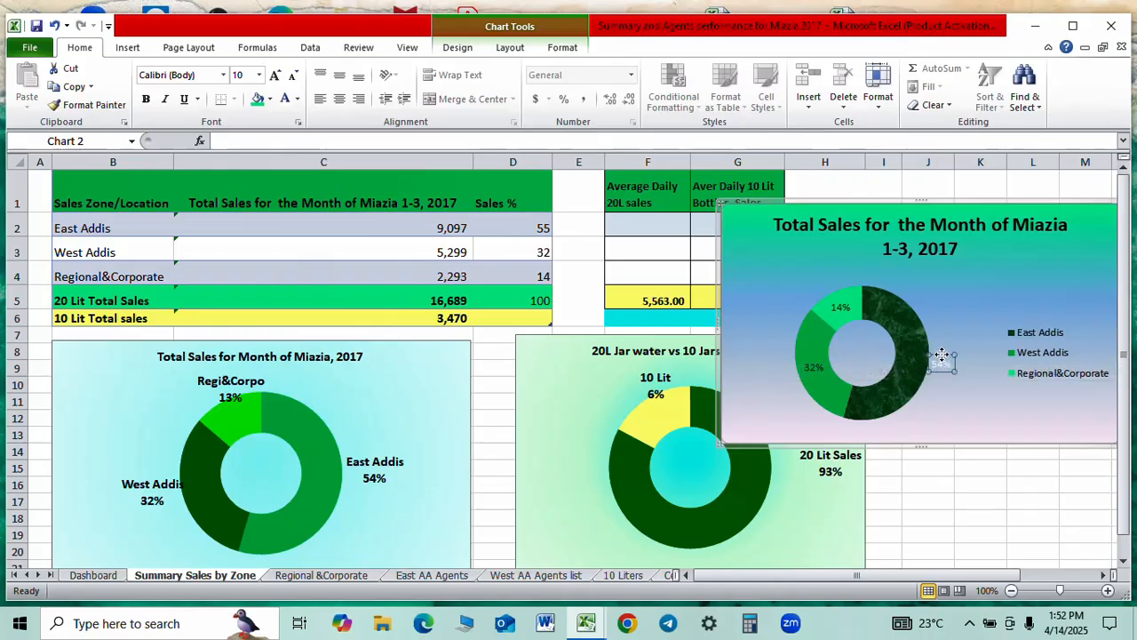
left_click_drag(948, 356, 949, 359)
left_click(297, 98)
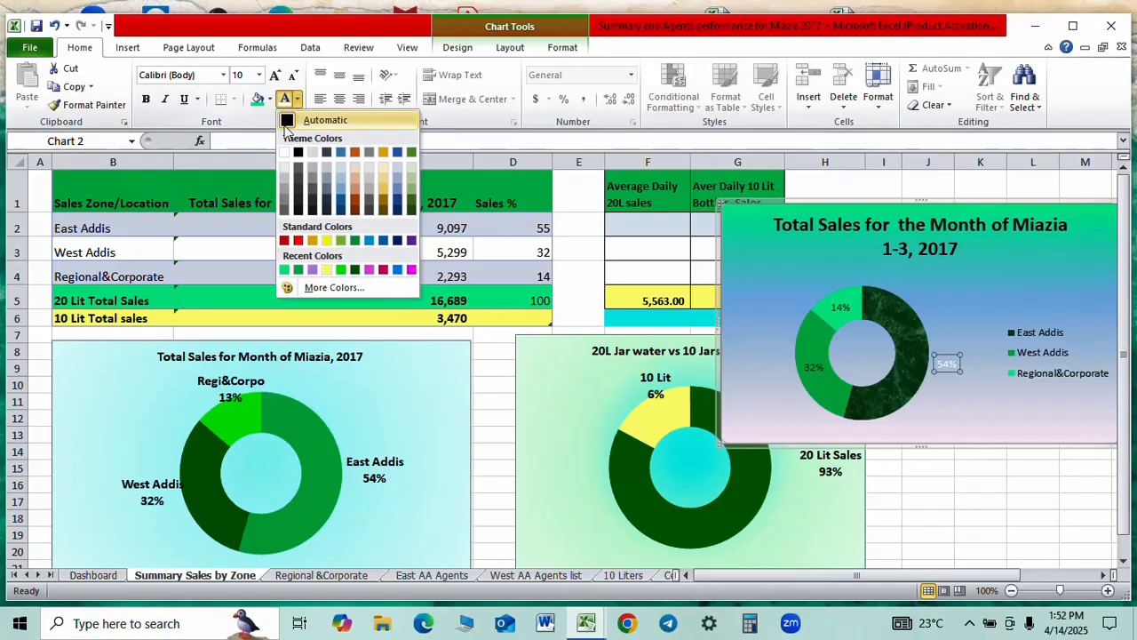
left_click(298, 156)
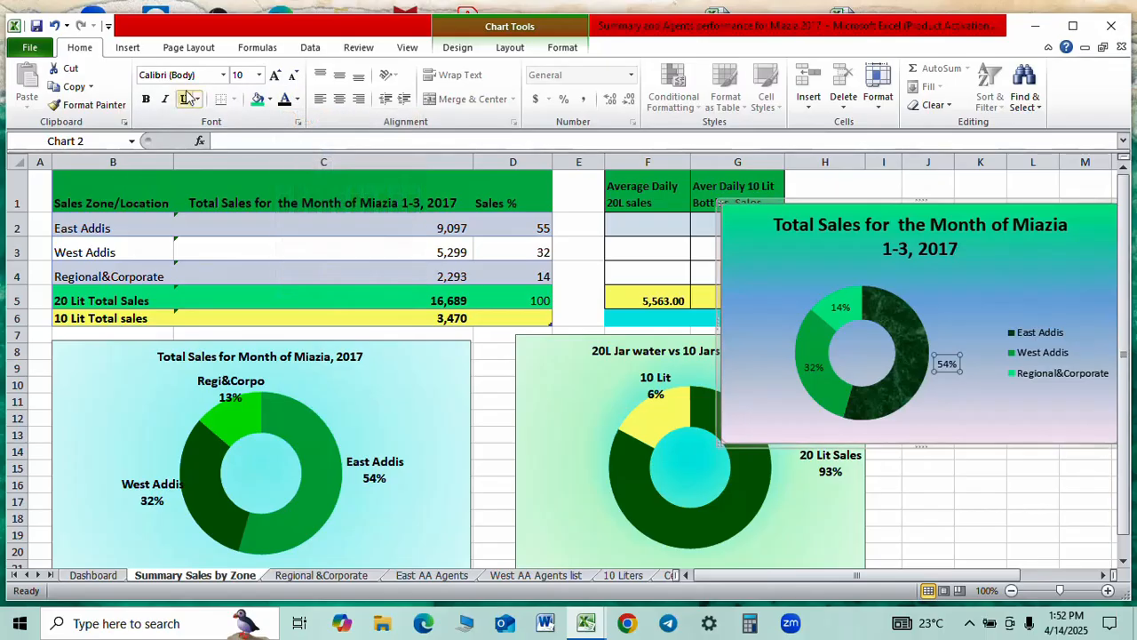
left_click(146, 101)
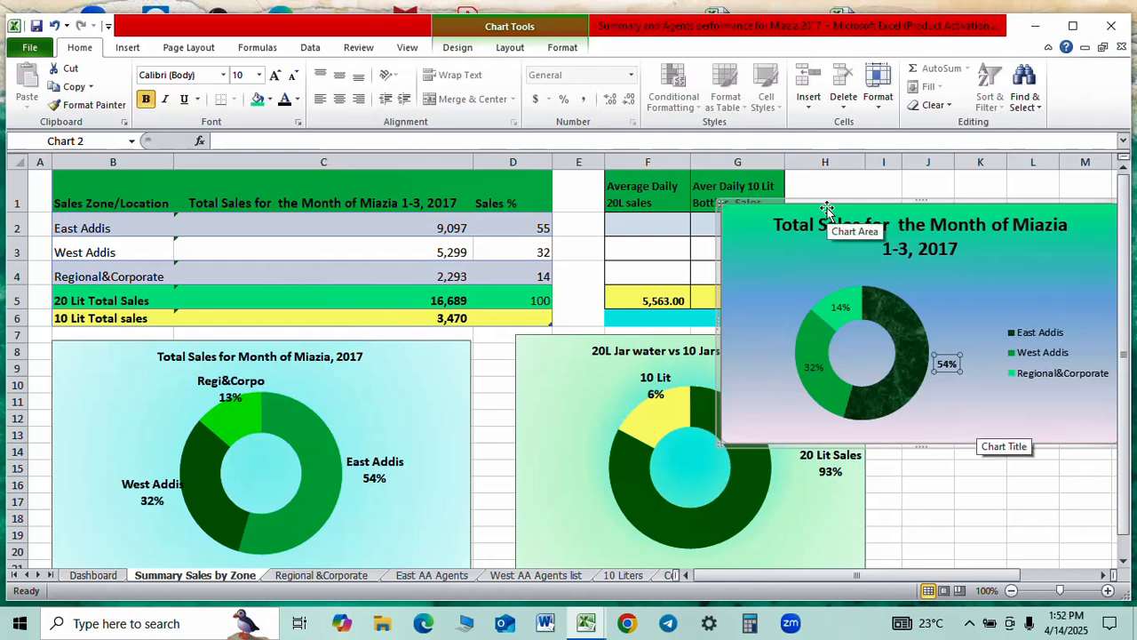
- Switch to the open workbook "Summary and Agents performance for Tir 2017"
mouse_move(586, 629)
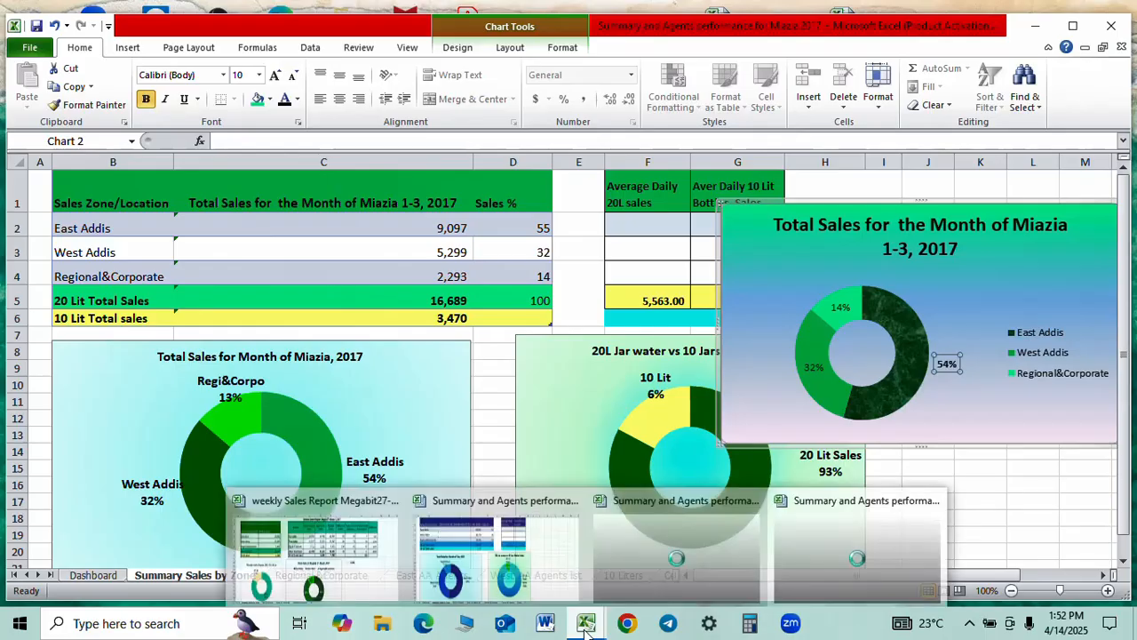
mouse_move(520, 588)
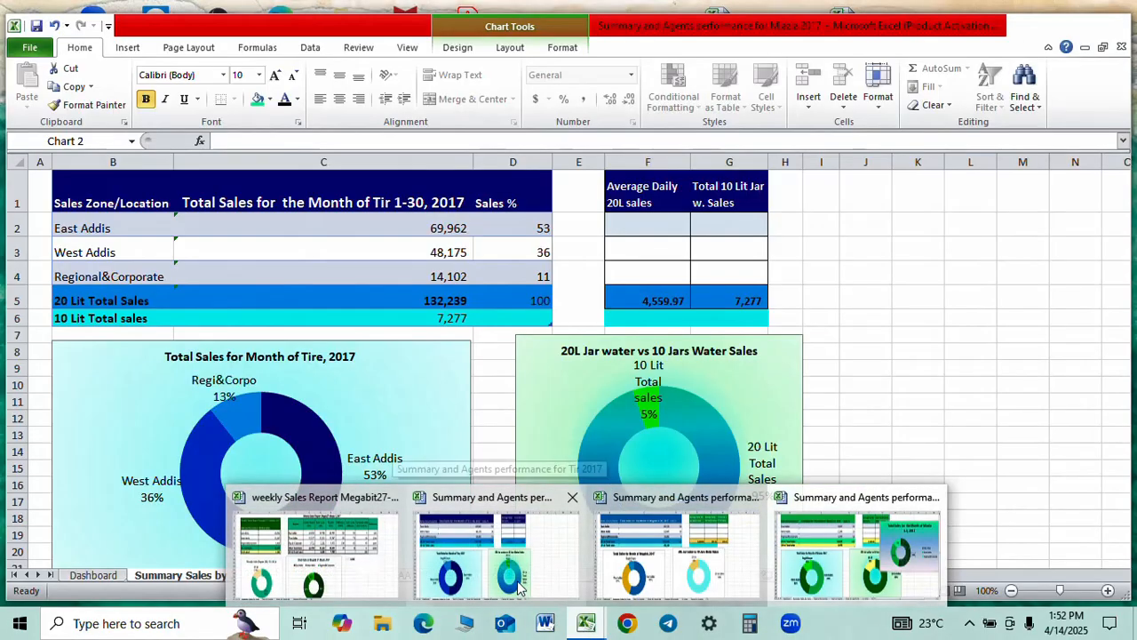
mouse_move(666, 578)
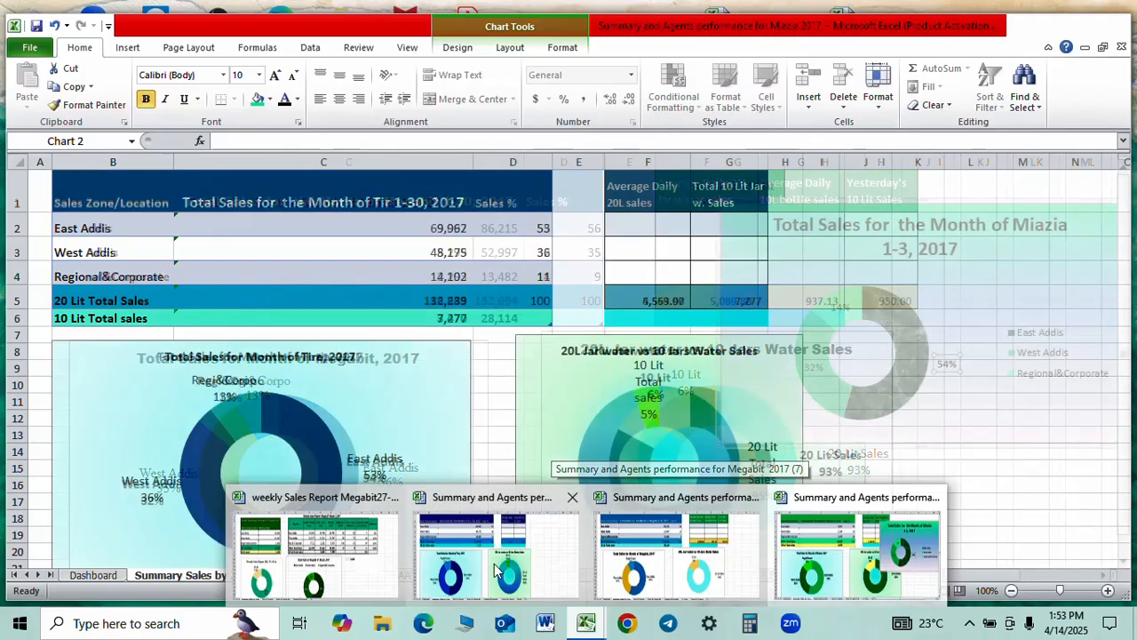
left_click(498, 558)
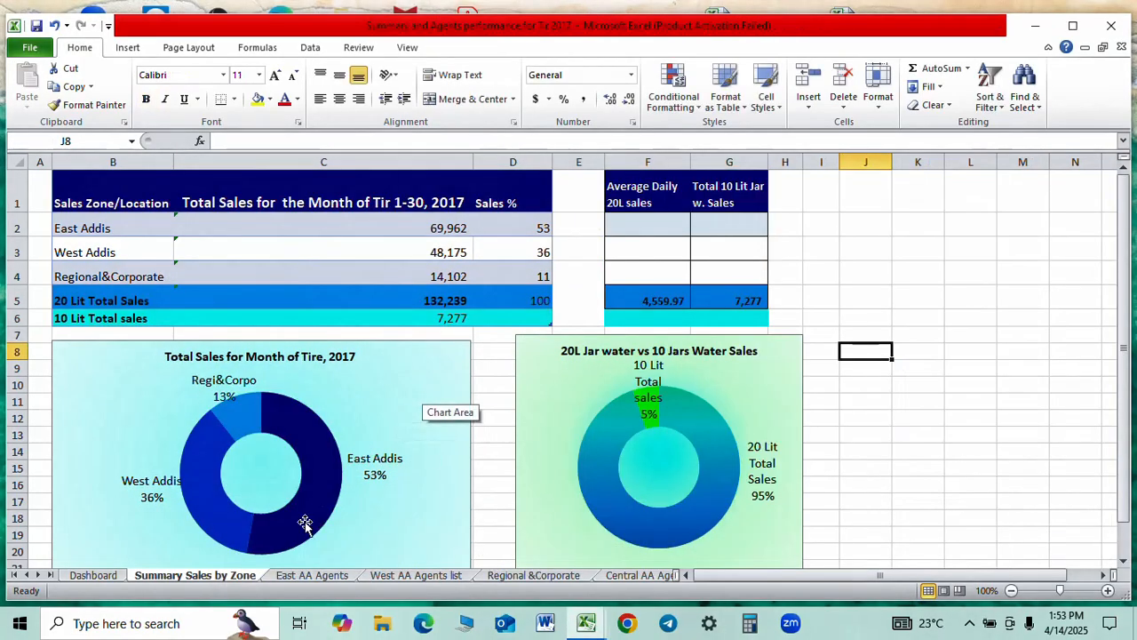
mouse_move(305, 524)
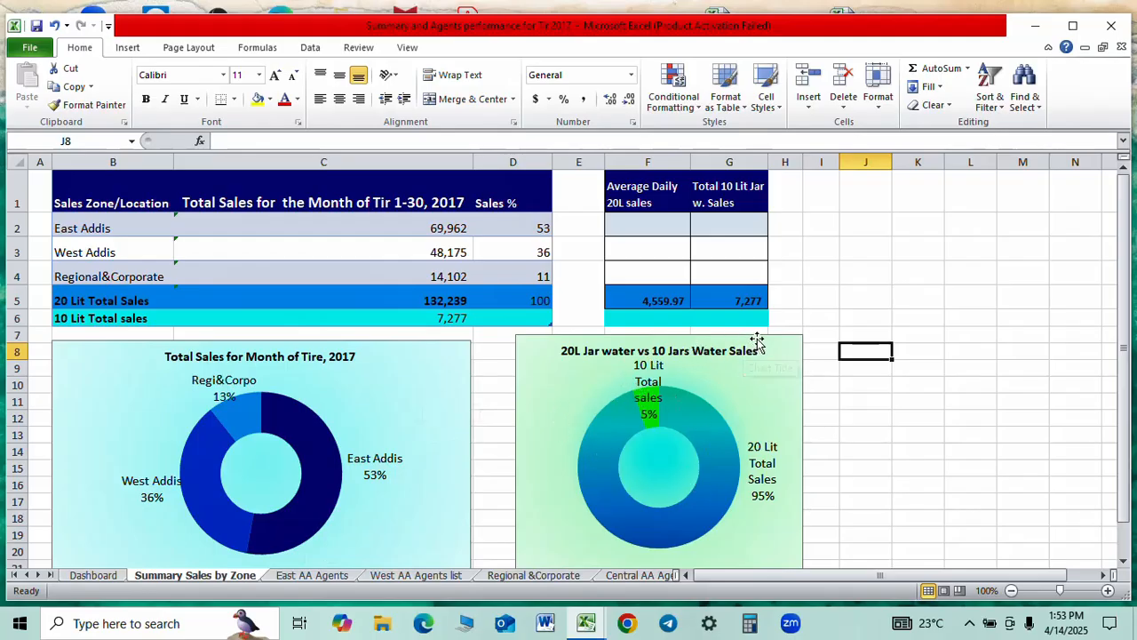
- Apply a linear gradient variation at 270° to the background of the "Total Sales for Month of Tire, 2017" chart
left_click(393, 349)
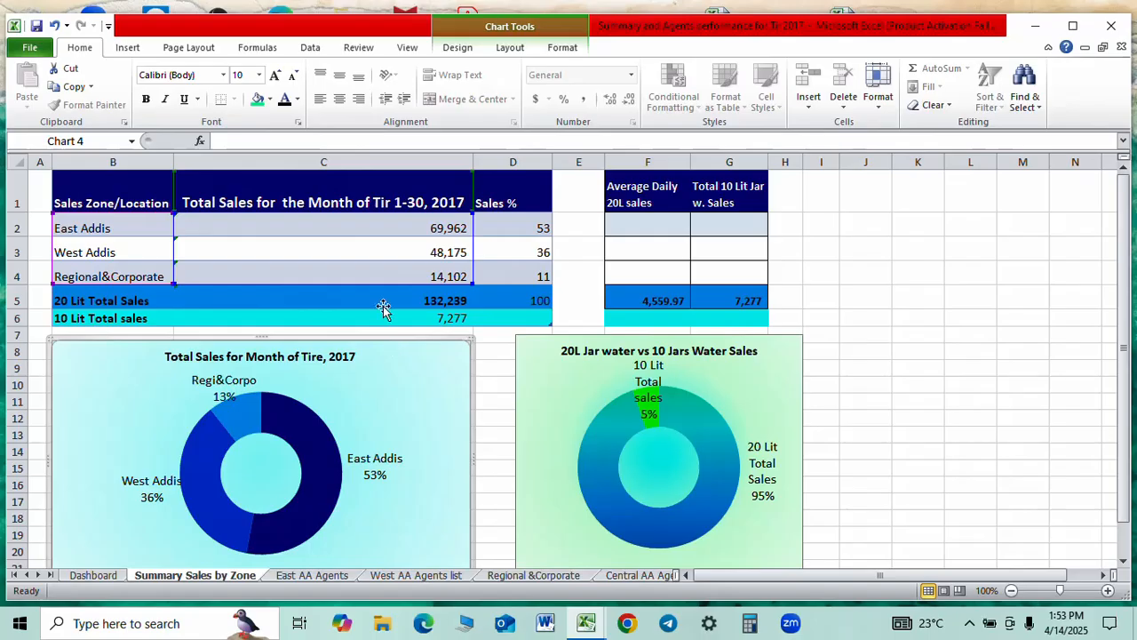
left_click(569, 52)
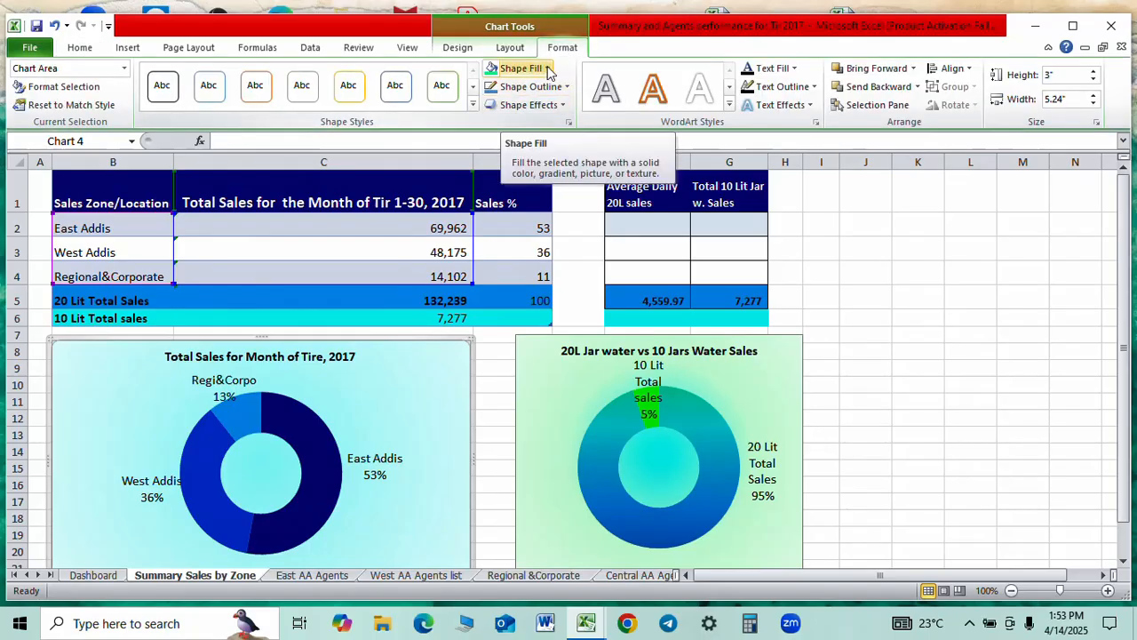
left_click(548, 71)
mouse_move(531, 320)
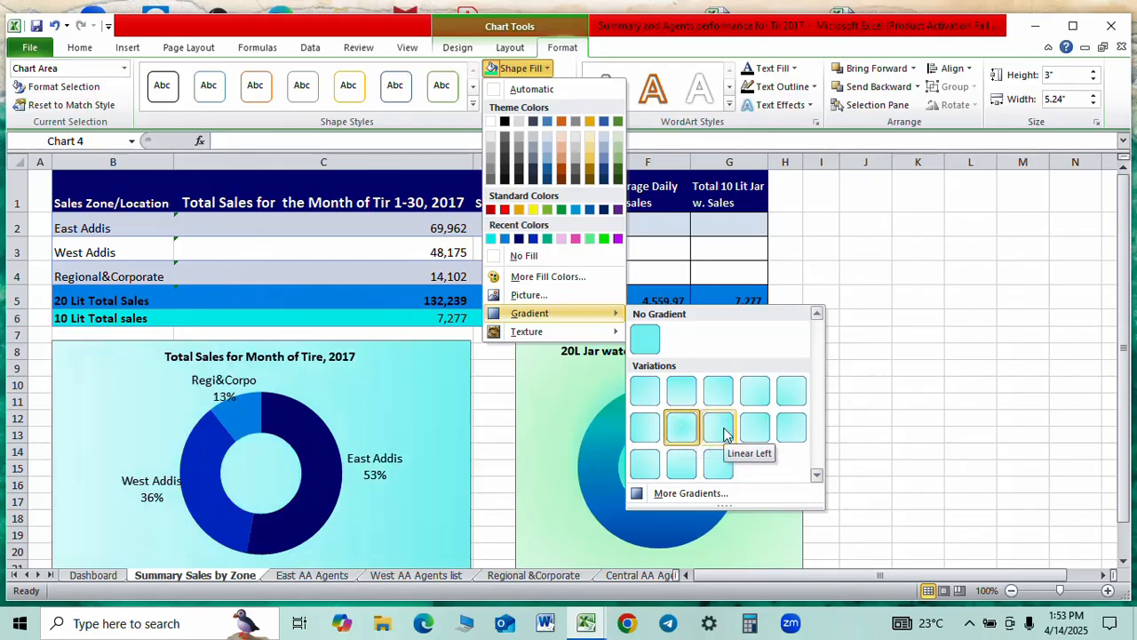
left_click(681, 477)
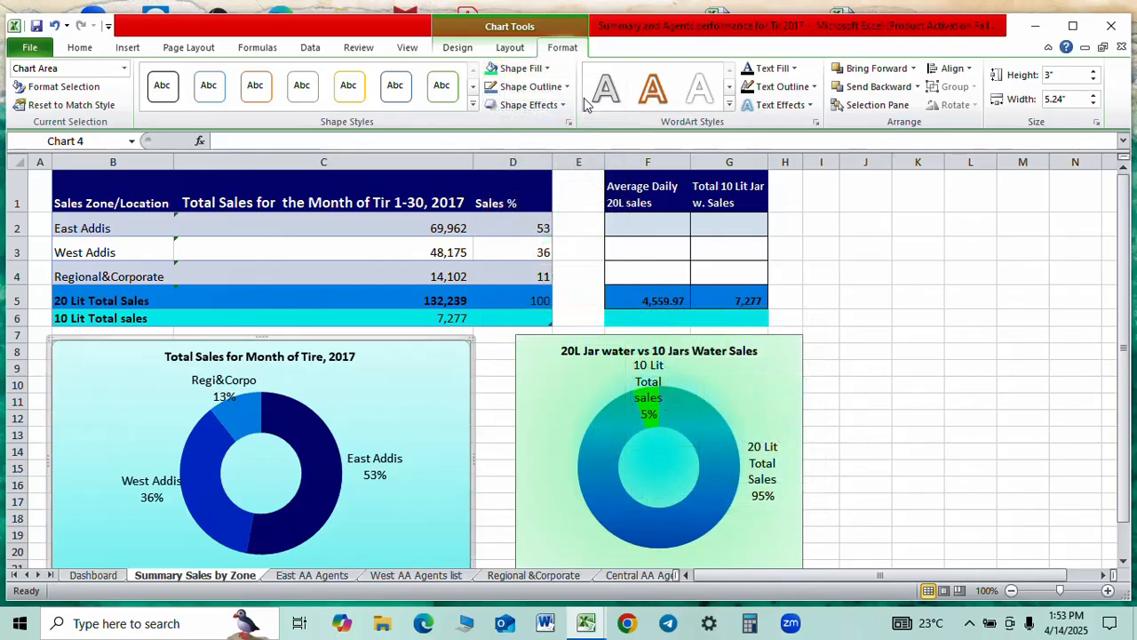
- Recolour the first gradient stop of the Tire chart's background, trying yellow and light green before applying recent blue, and deselect the chart
left_click(548, 68)
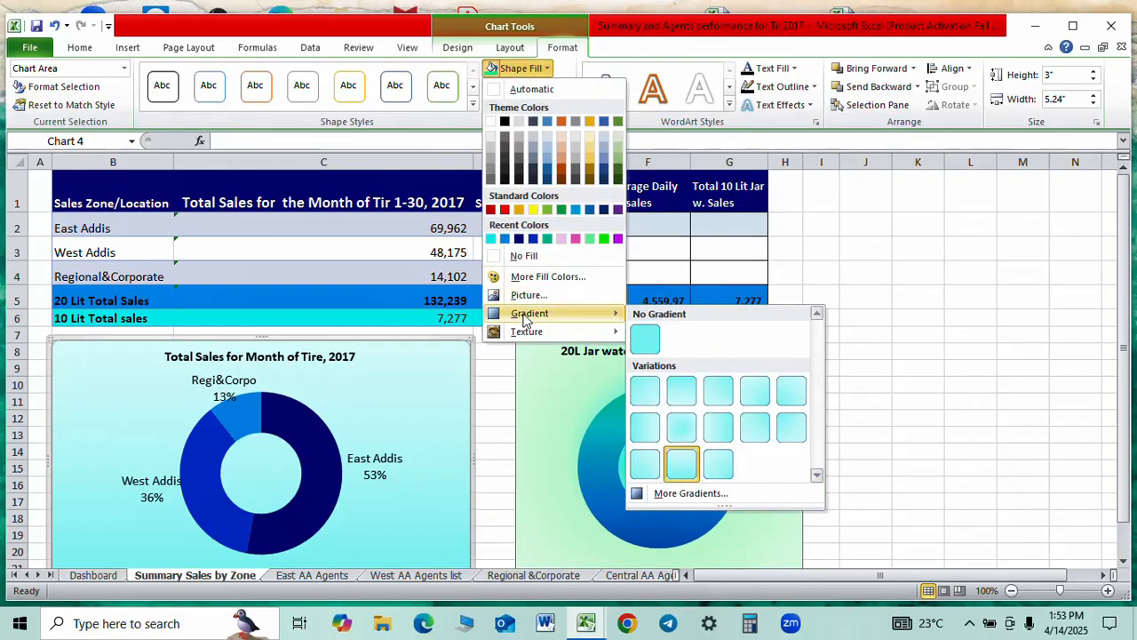
left_click(674, 494)
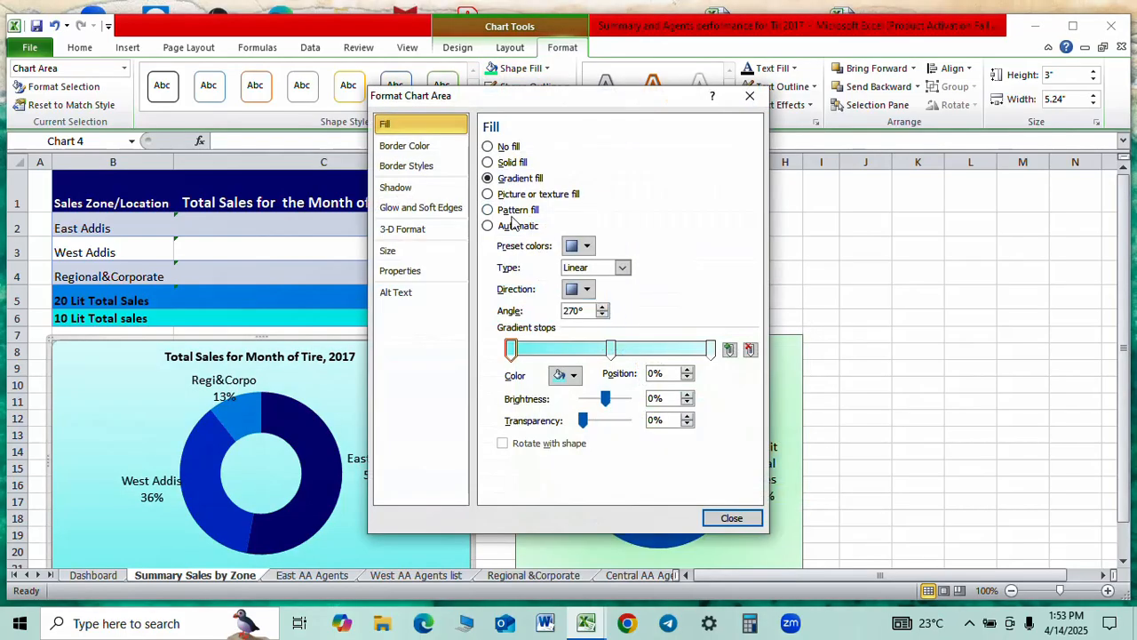
left_click(574, 376)
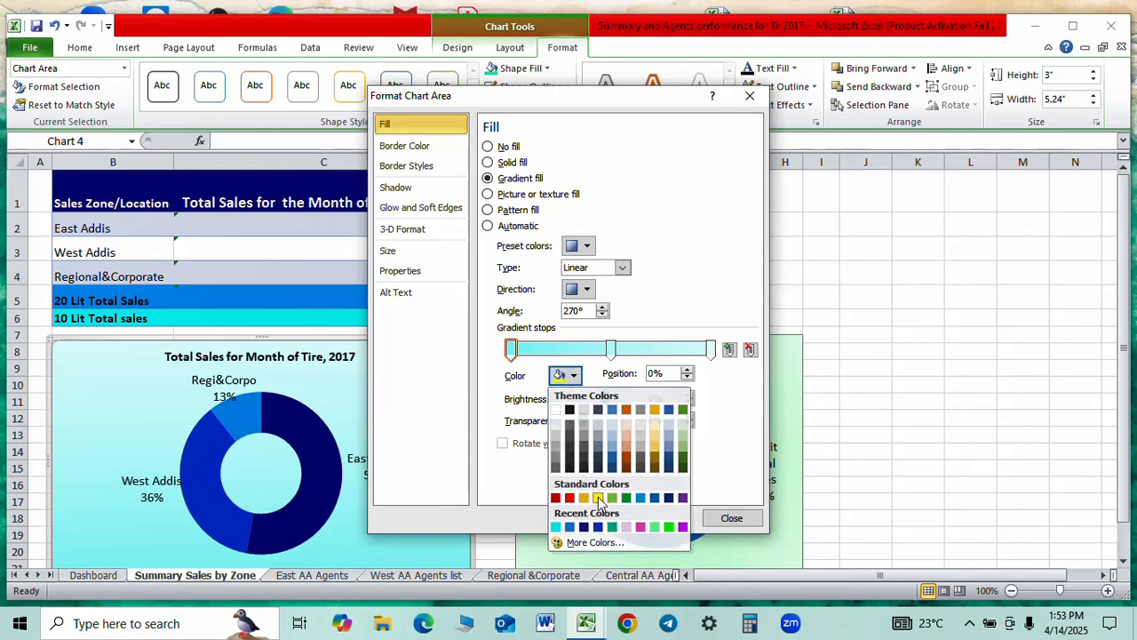
left_click(598, 498)
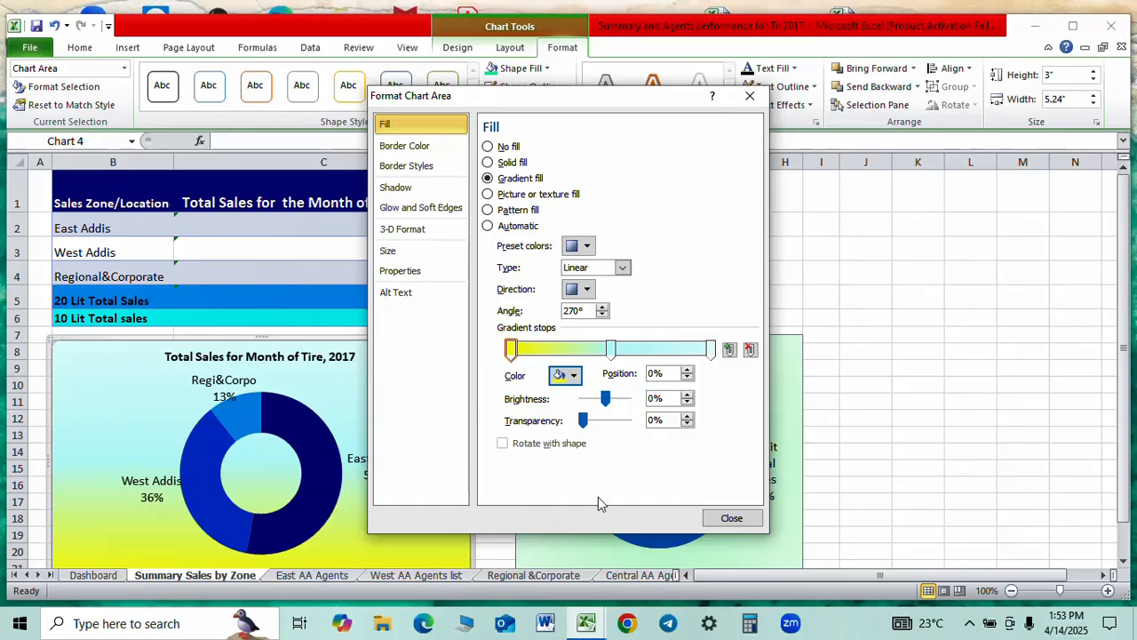
left_click(573, 377)
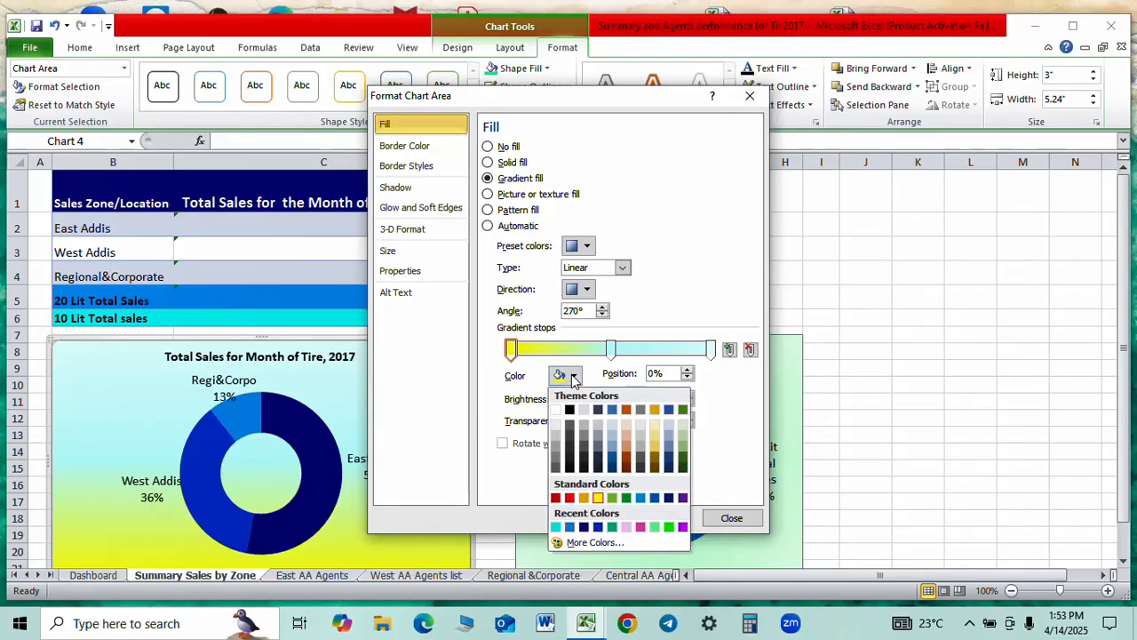
left_click(654, 528)
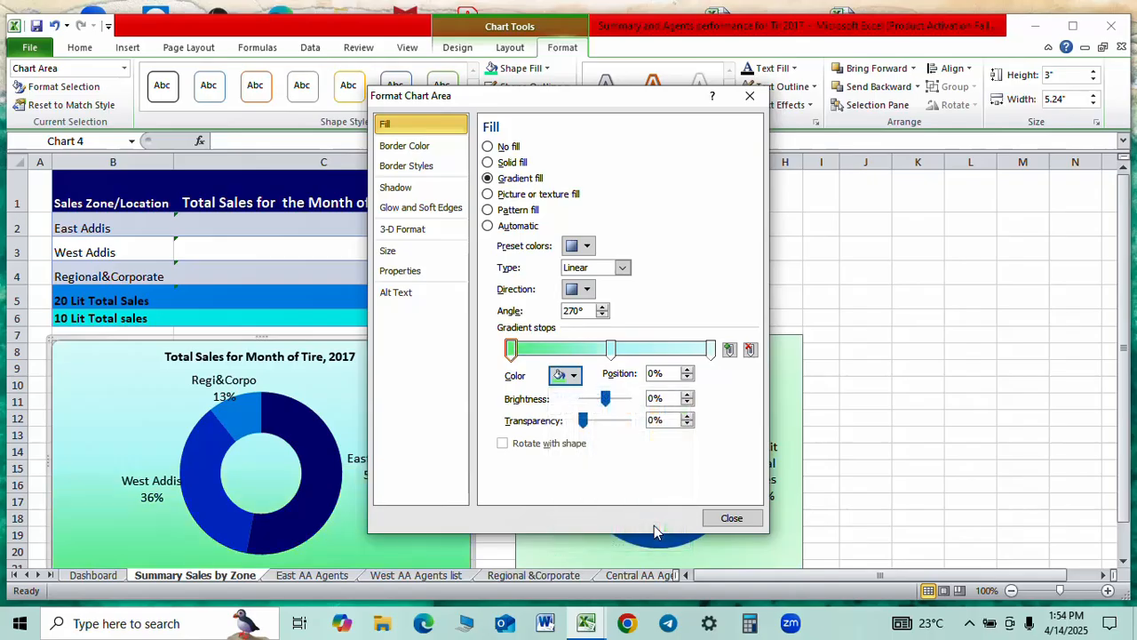
left_click(573, 375)
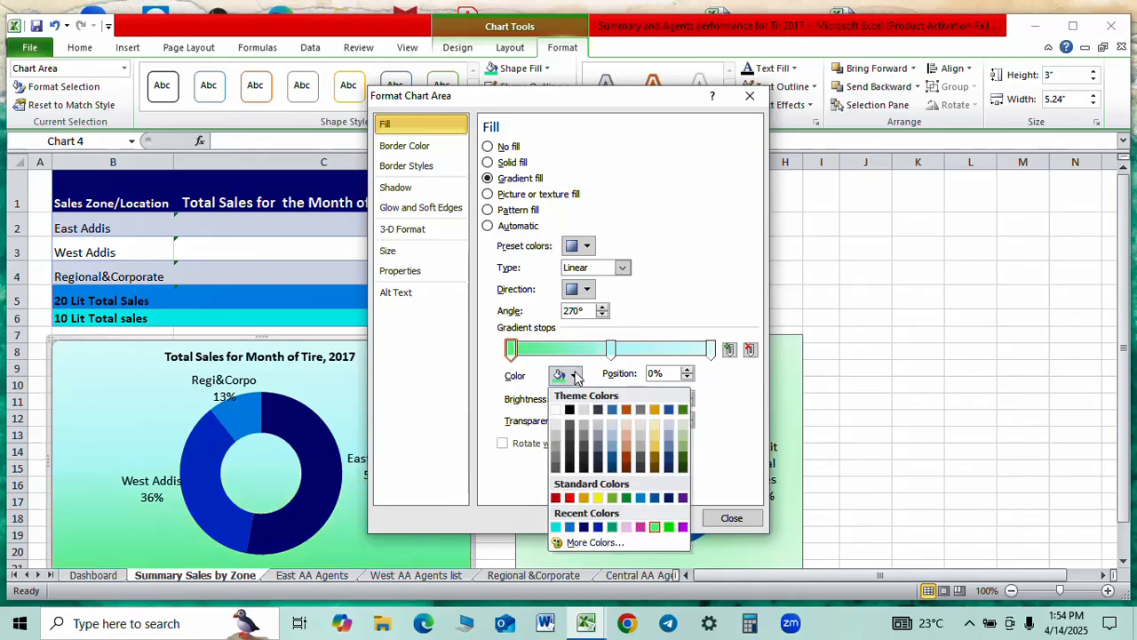
left_click(569, 527)
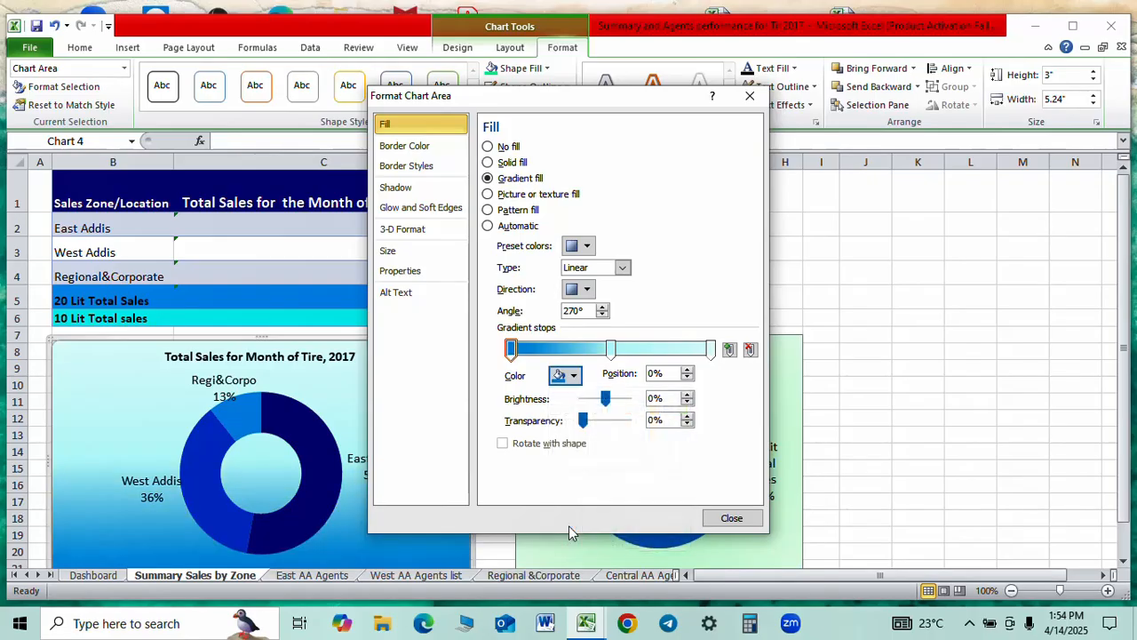
left_click(732, 518)
left_click(1011, 484)
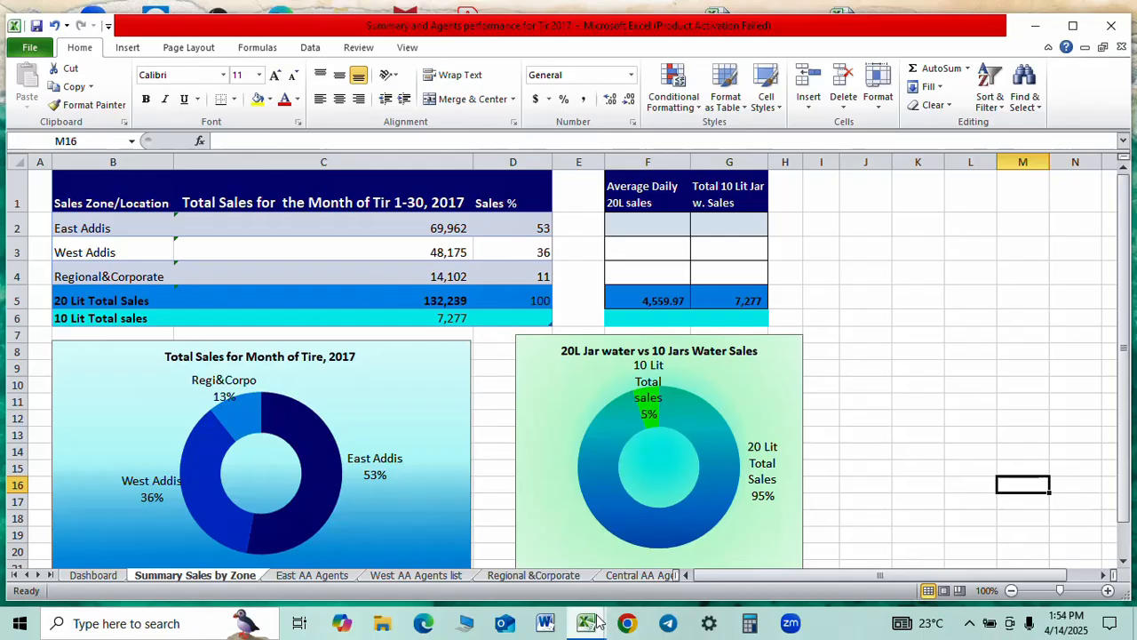
mouse_move(597, 622)
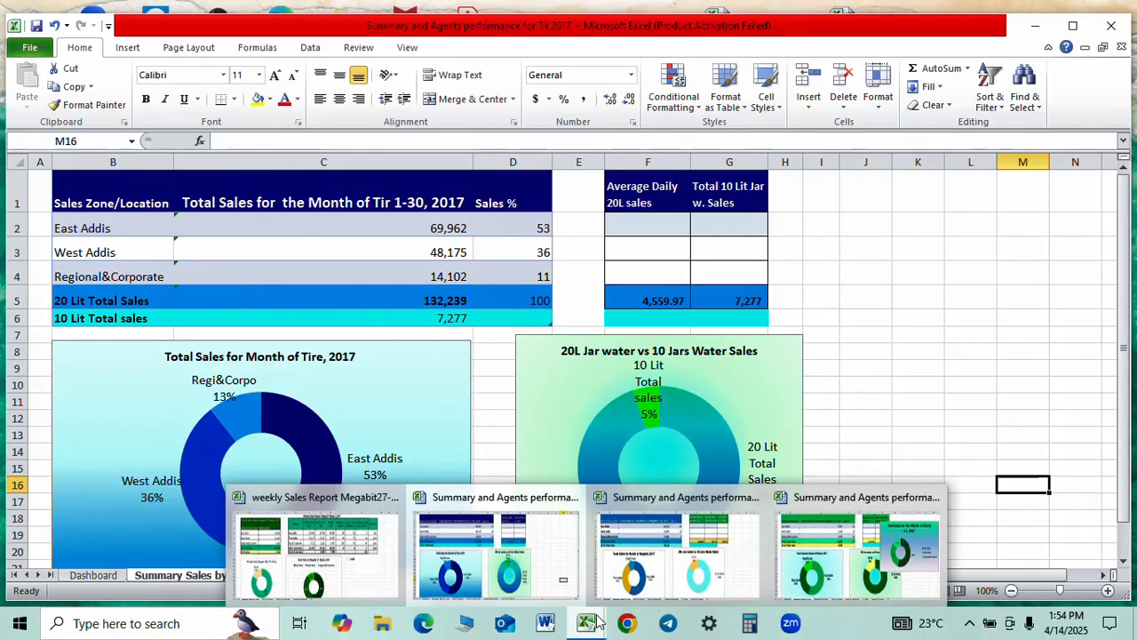
mouse_move(857, 562)
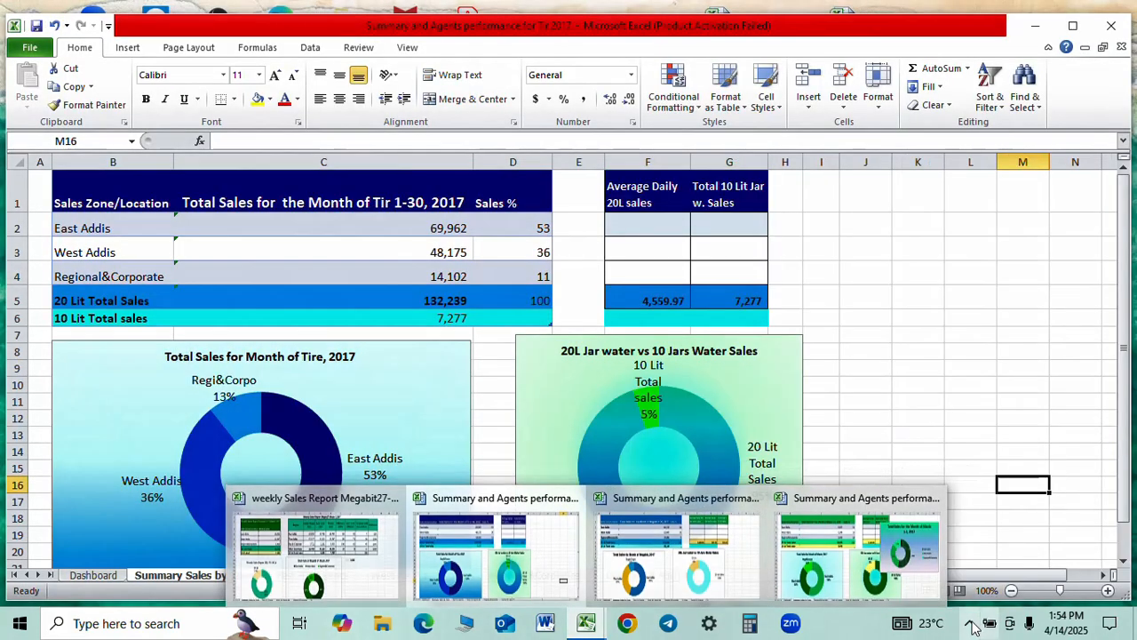
left_click(970, 623)
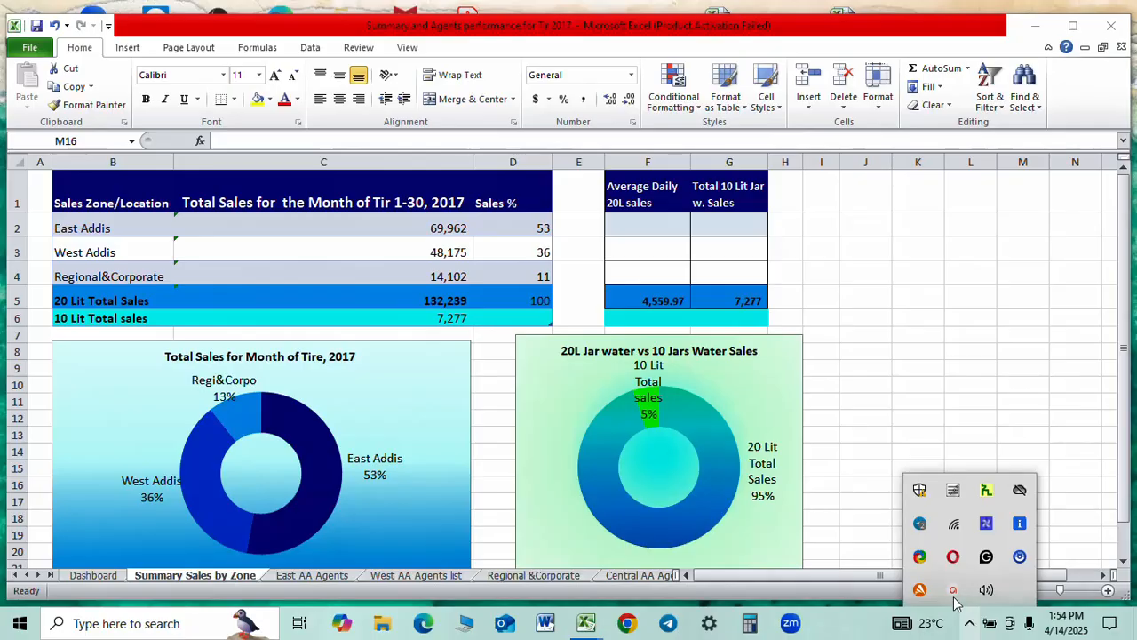
left_click(950, 591)
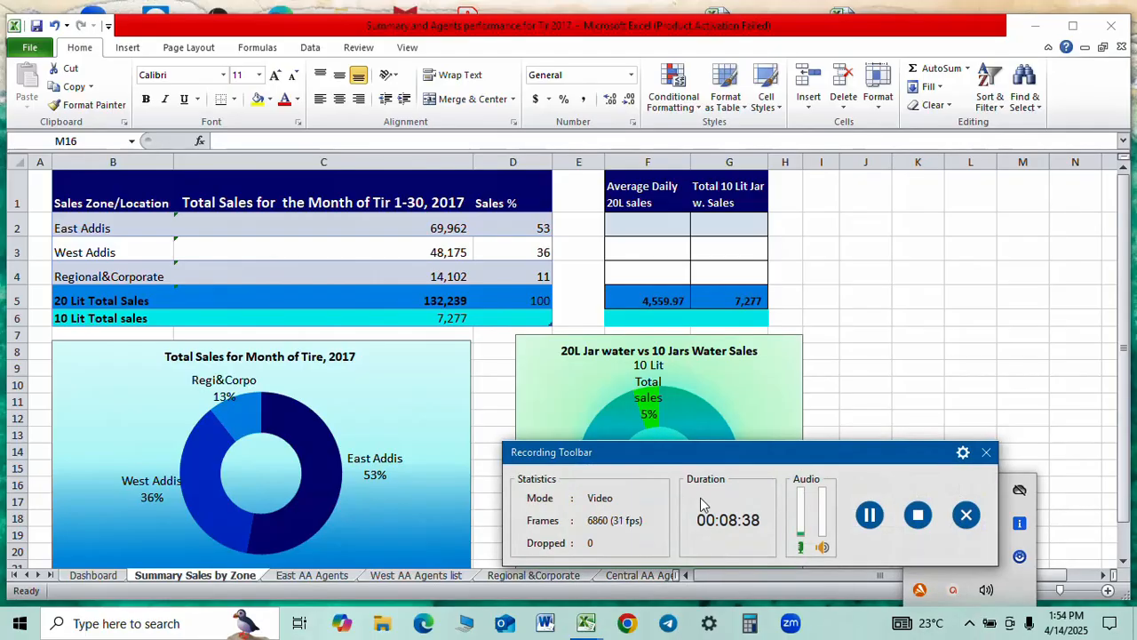